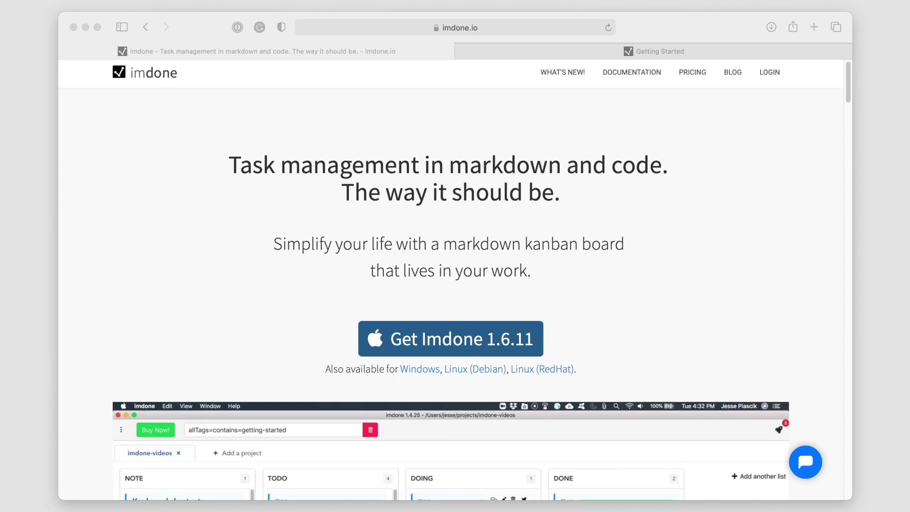
# Step: Review the folder and template choices offered for adding a project, and leave both without choosing anything
pyautogui.click(286, 337)
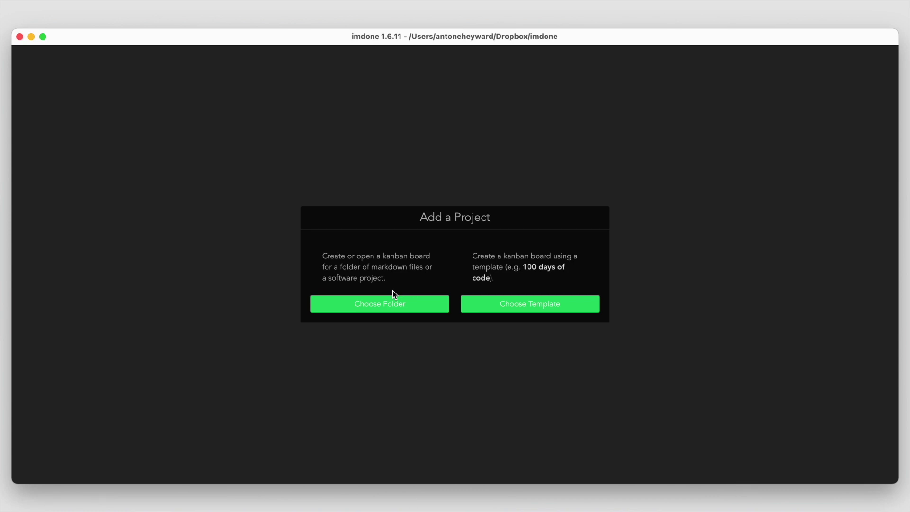
pyautogui.click(397, 312)
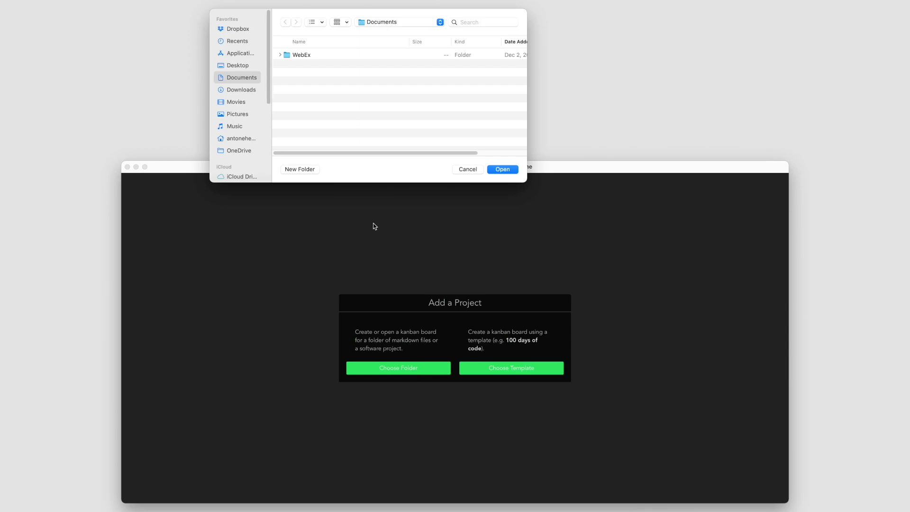
pyautogui.click(467, 170)
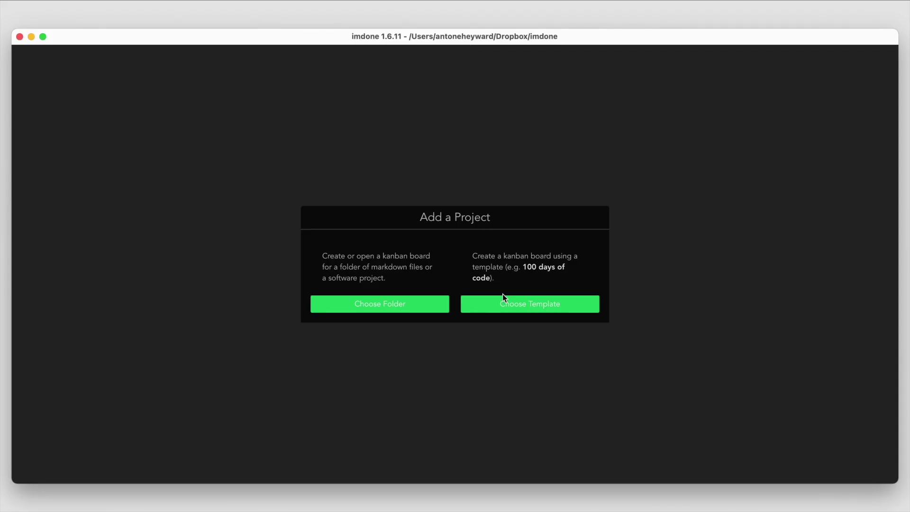
pyautogui.click(507, 305)
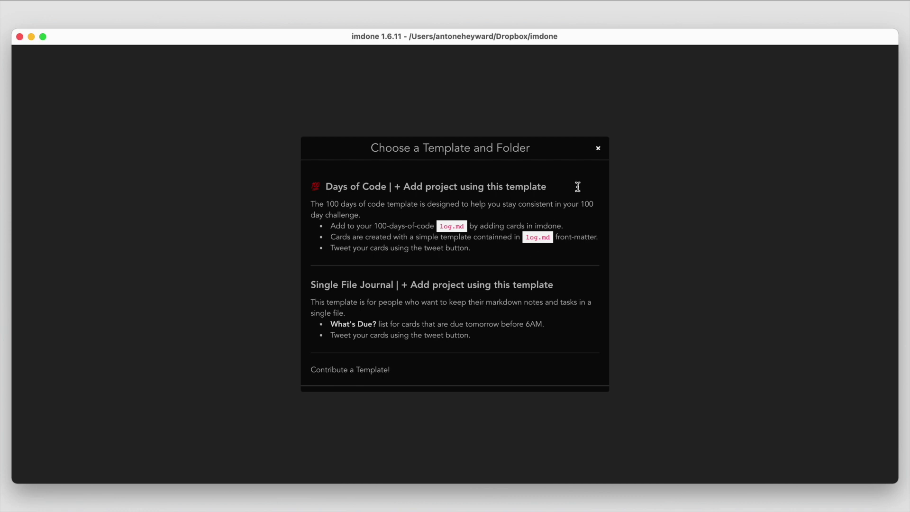
pyautogui.click(598, 149)
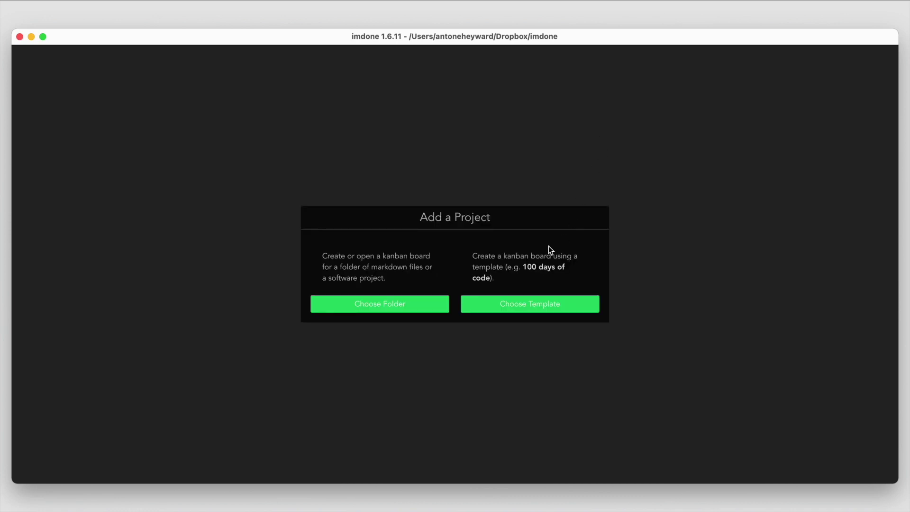
# Step: Add a project in a new folder named "imdone" inside Documents, with the "getting started" cards included on the board
pyautogui.click(414, 304)
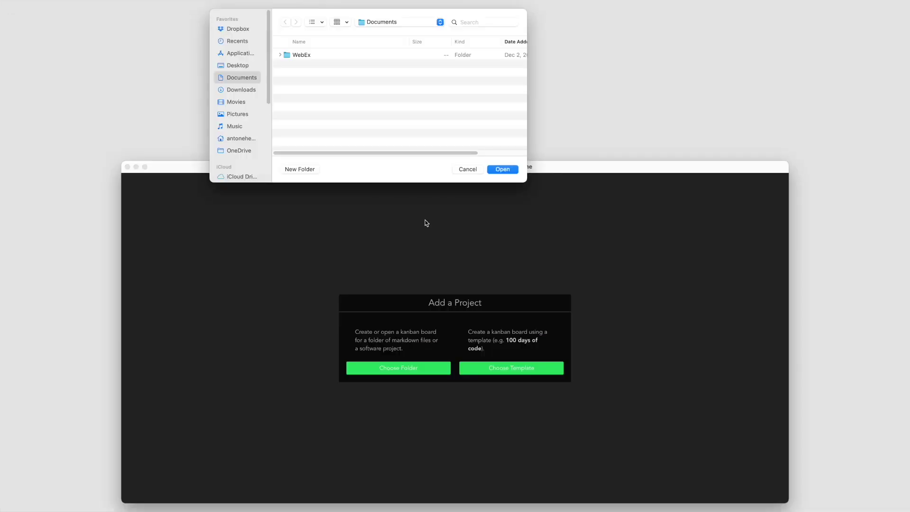
pyautogui.click(319, 171)
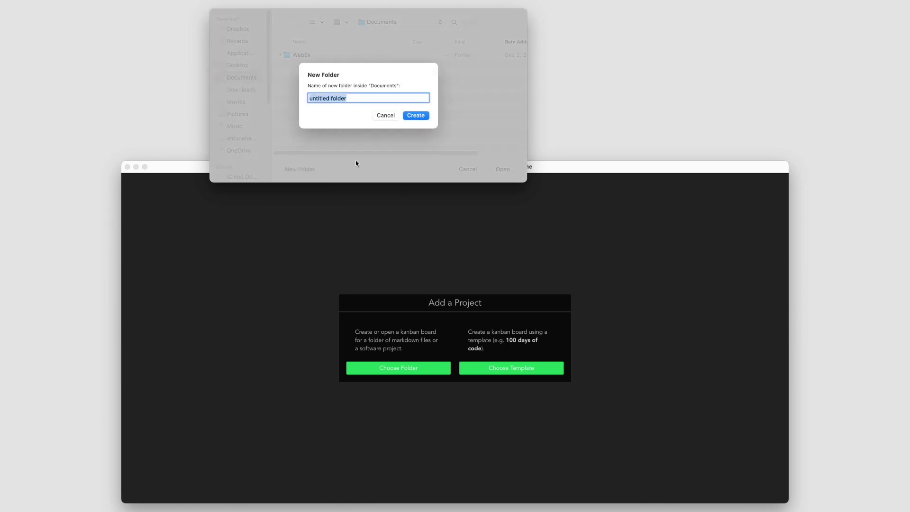
pyautogui.write('imdone')
pyautogui.press('Return')
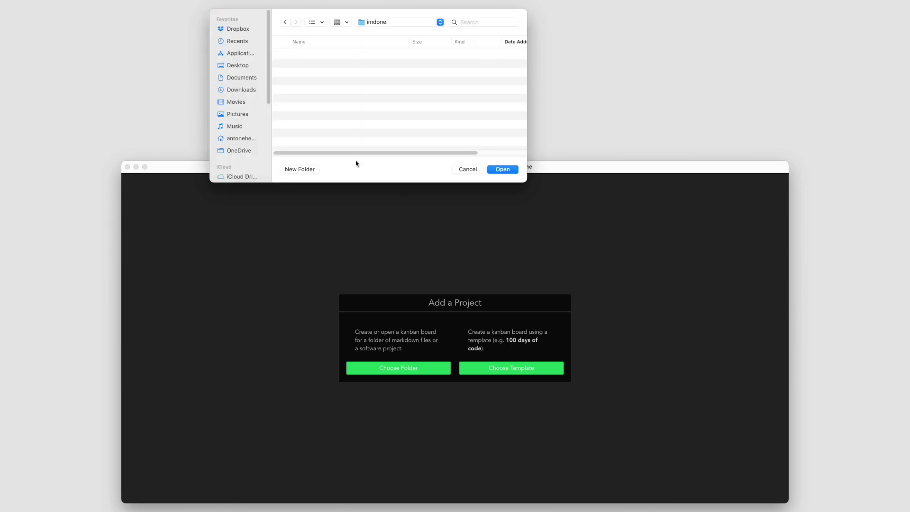
pyautogui.click(502, 170)
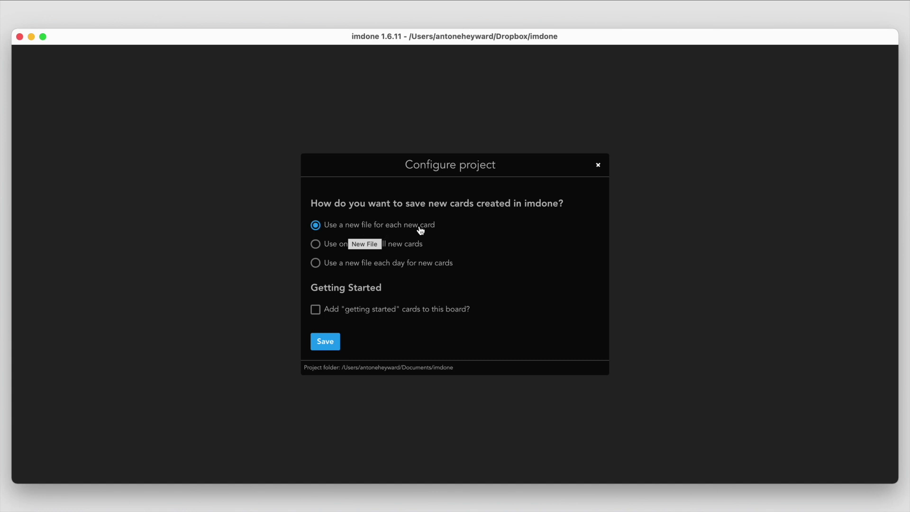
pyautogui.click(316, 312)
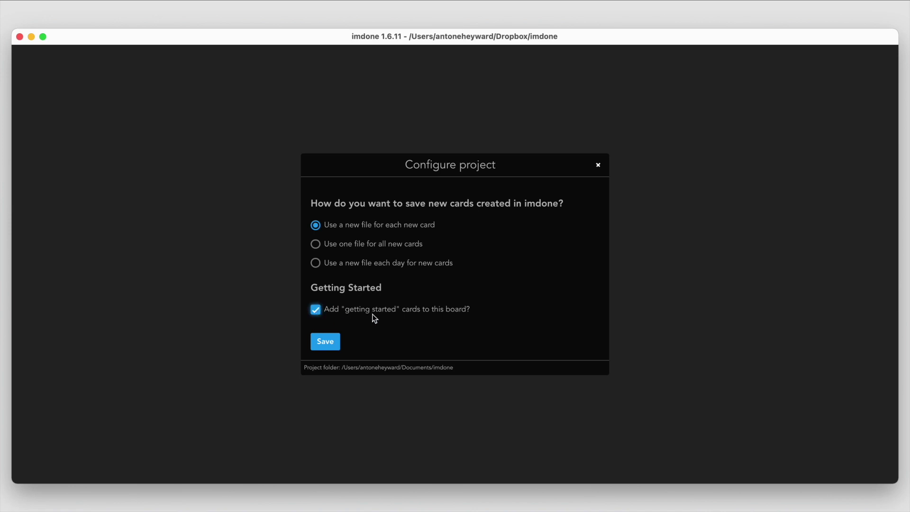
pyautogui.click(326, 342)
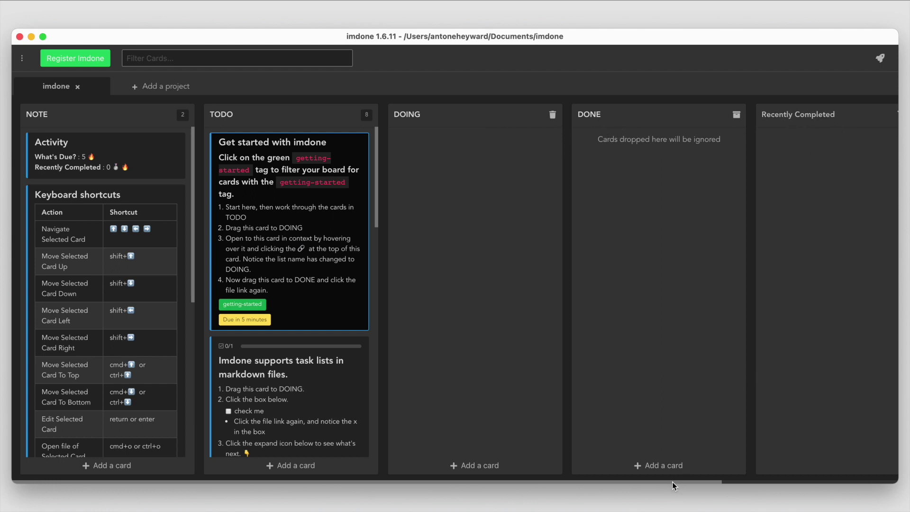
# Step: Try to add another list named "In Progress" at the end of the board
pyautogui.moveTo(675, 481); pyautogui.dragTo(849, 485)
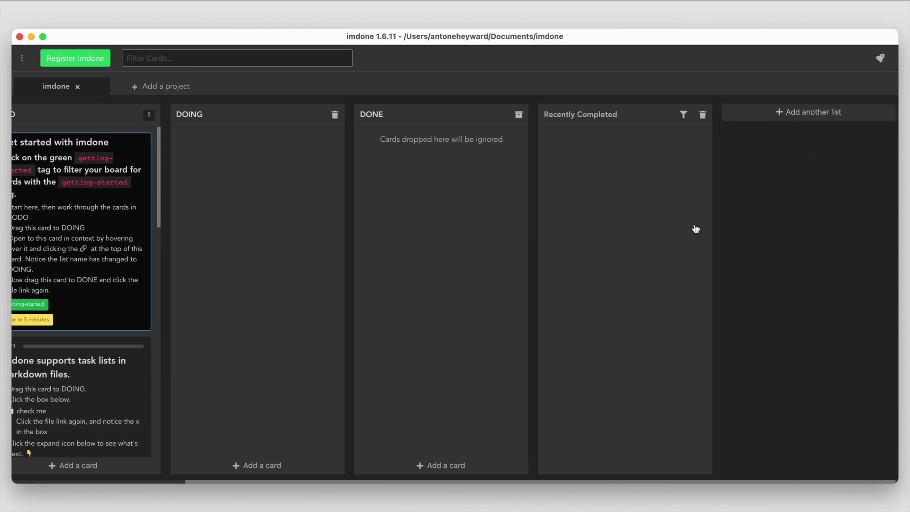
pyautogui.click(806, 119)
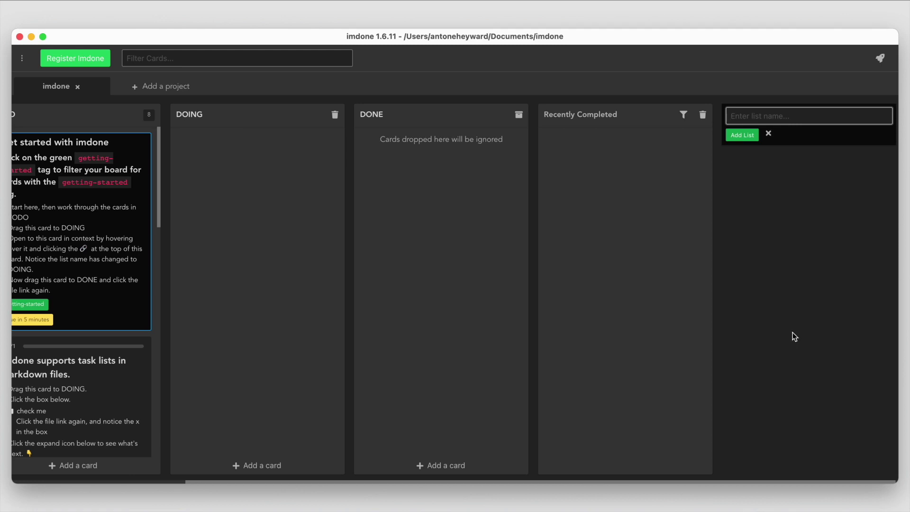
pyautogui.write('In Progress')
pyautogui.press('Return')
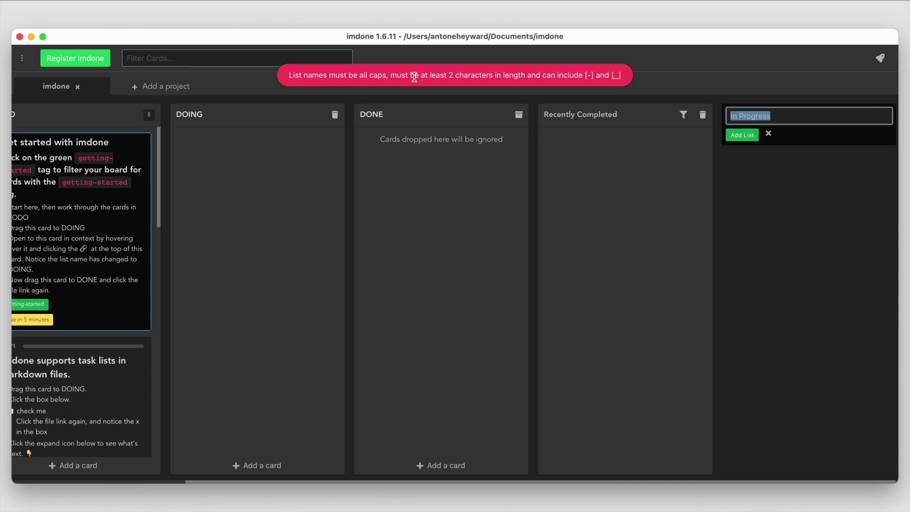
# Step: Change the new list's name to IN-PROGRESS and add the list to the board
pyautogui.click(789, 116)
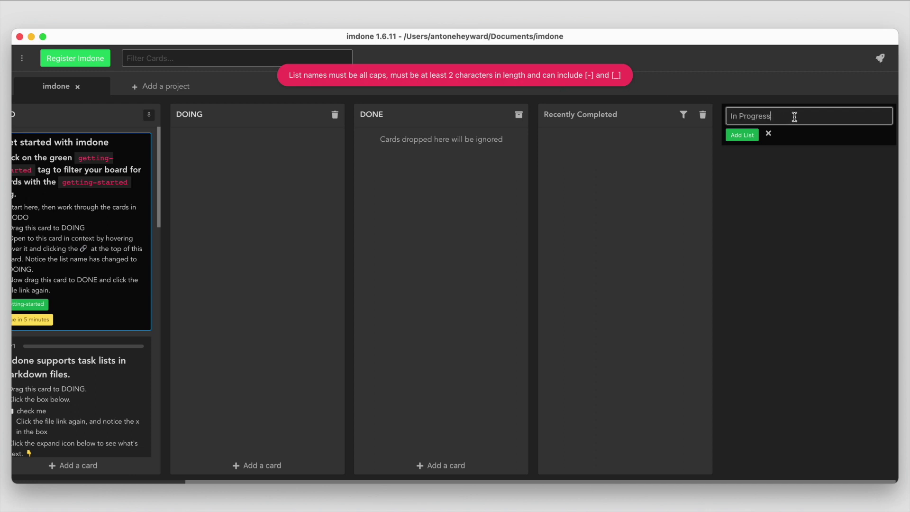
pyautogui.moveTo(795, 117); pyautogui.dragTo(724, 117)
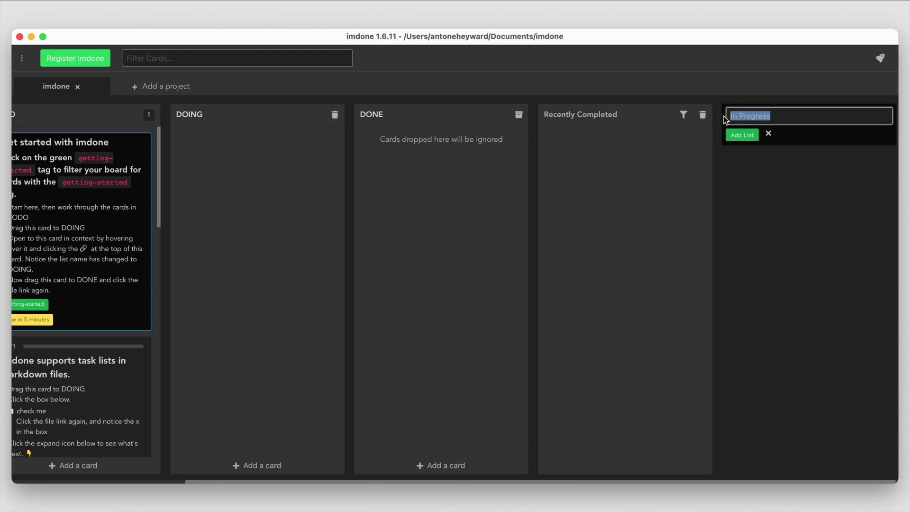
pyautogui.write('IN')
pyautogui.write('-PROGRESS')
pyautogui.click(742, 135)
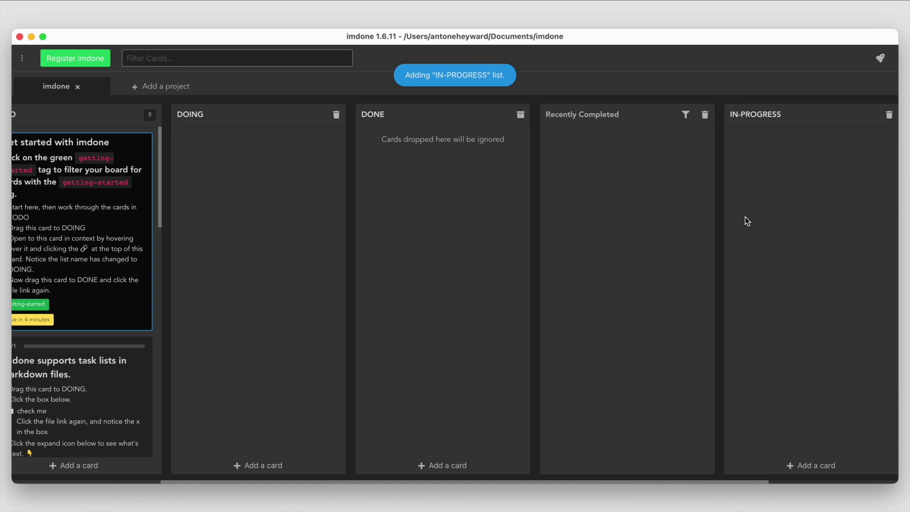
# Step: Move the IN-PROGRESS list between DONE and Recently Completed, and delete that list from the board
pyautogui.moveTo(746, 114); pyautogui.dragTo(420, 116)
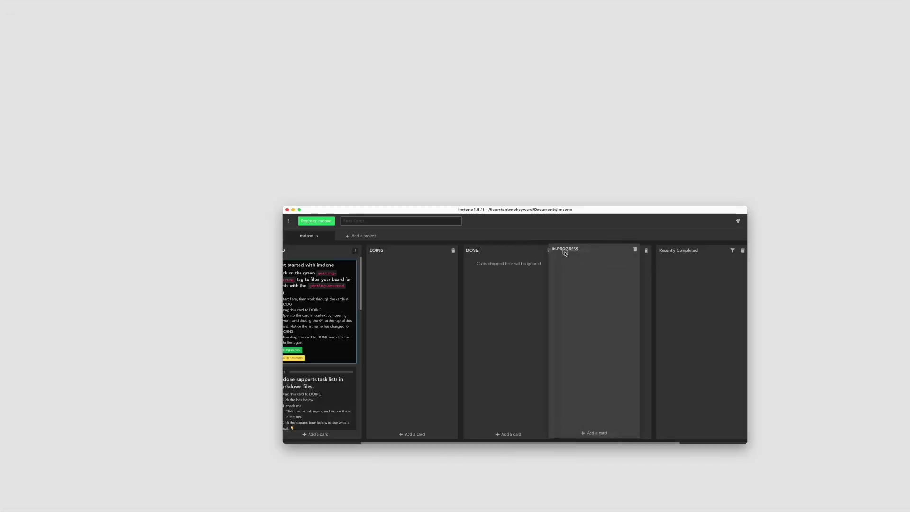
pyautogui.moveTo(565, 253); pyautogui.dragTo(568, 272)
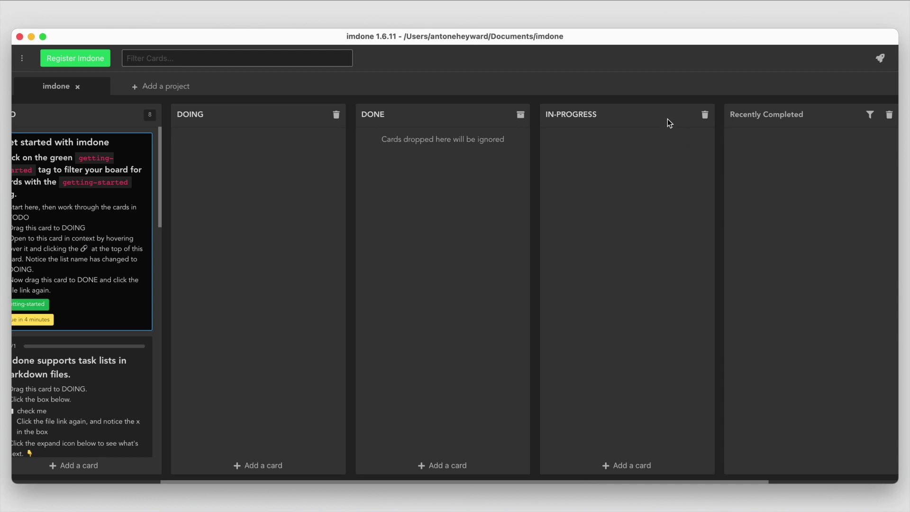
pyautogui.click(705, 115)
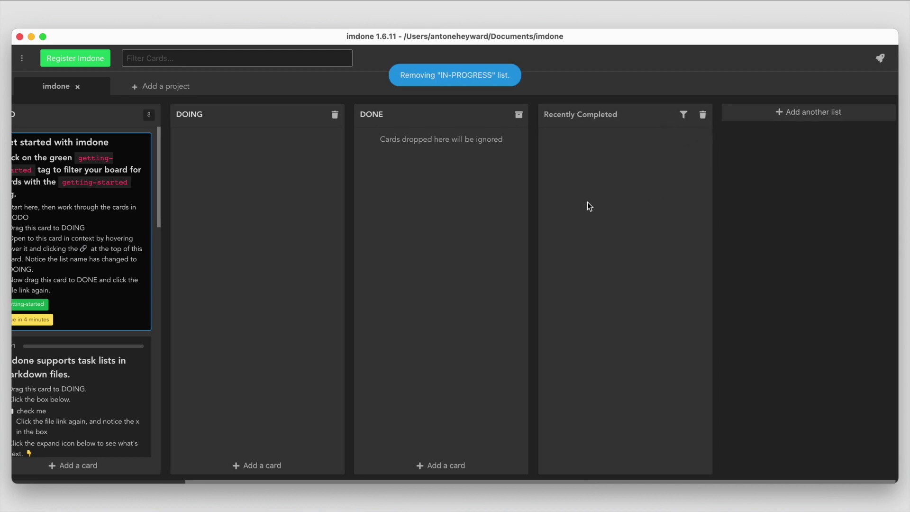
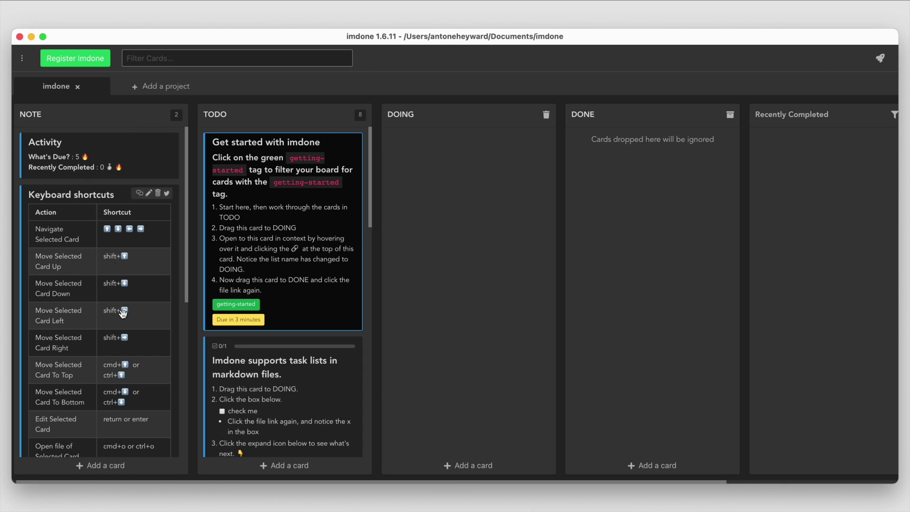
# Step: Read through the Keyboard shortcuts card in the NOTE list and look at the first card in TODO
pyautogui.scroll(-3, 126, 280)
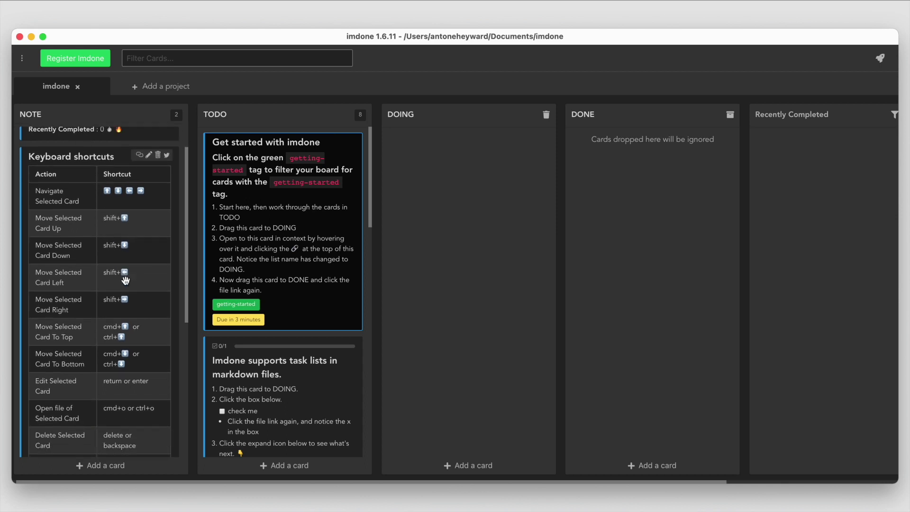
pyautogui.scroll(-10, 125, 280)
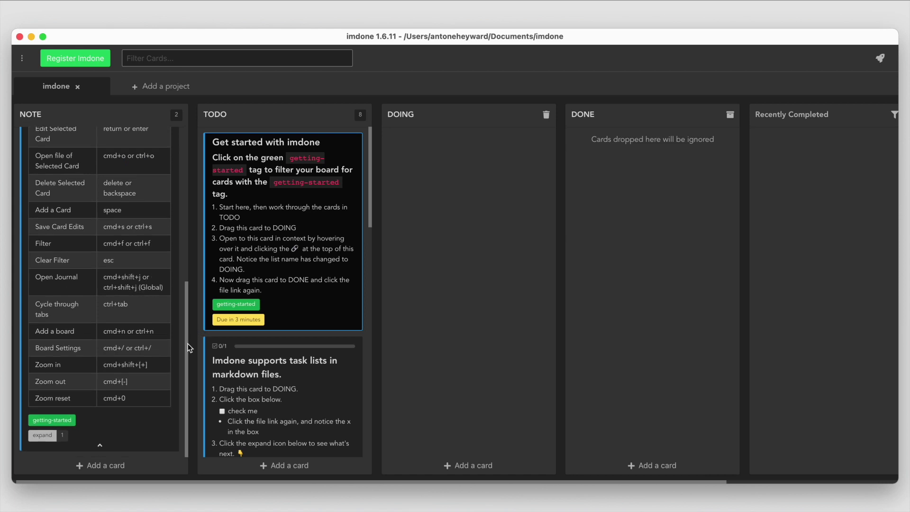
pyautogui.moveTo(186, 347); pyautogui.dragTo(184, 191)
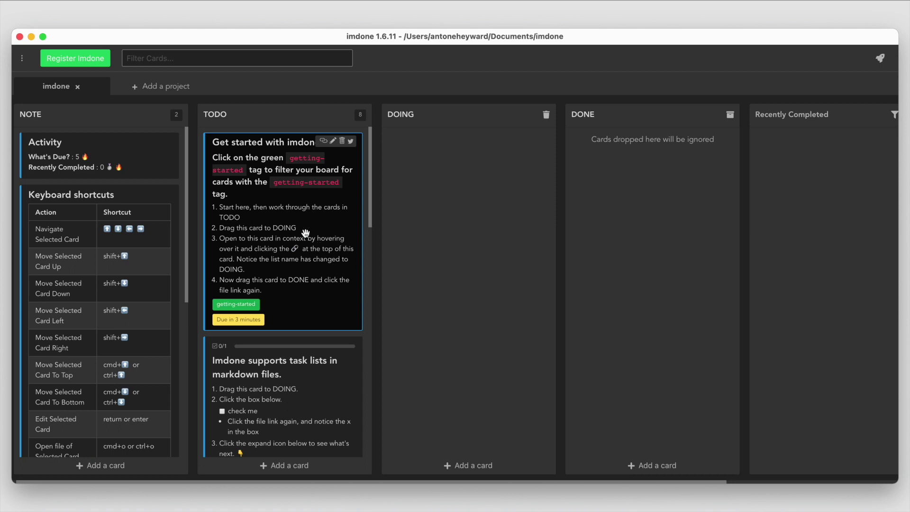
pyautogui.moveTo(280, 212)
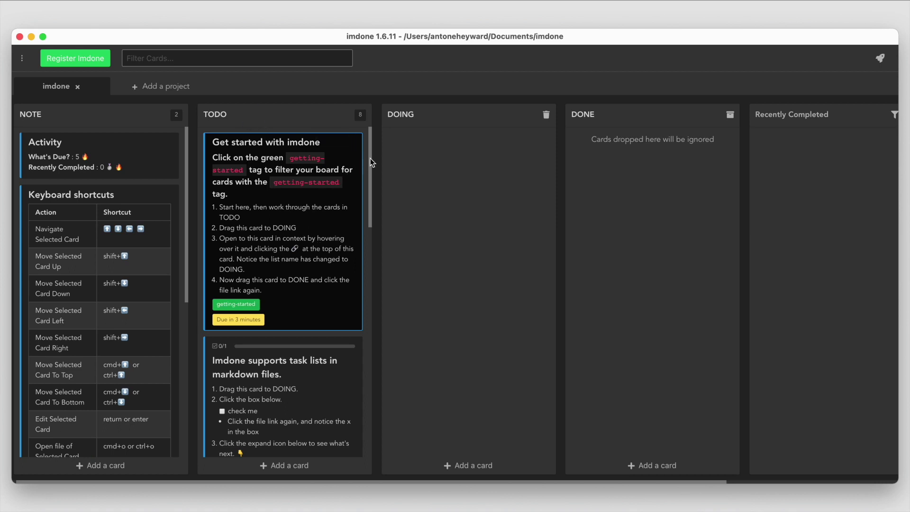
pyautogui.moveTo(371, 156)
pyautogui.mouseDown()
pyautogui.moveTo(378, 351)
pyautogui.moveTo(366, 402)
pyautogui.moveTo(364, 143)
pyautogui.mouseUp()
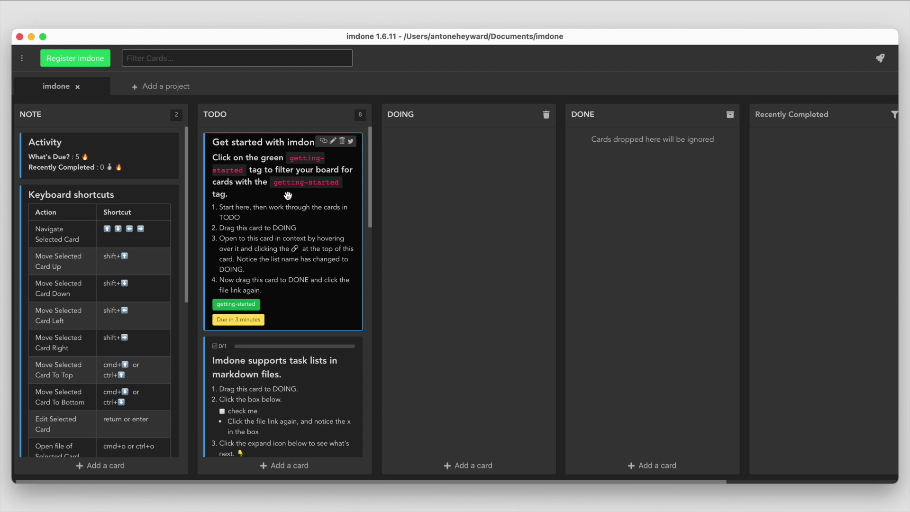
pyautogui.moveTo(261, 175); pyautogui.dragTo(324, 172)
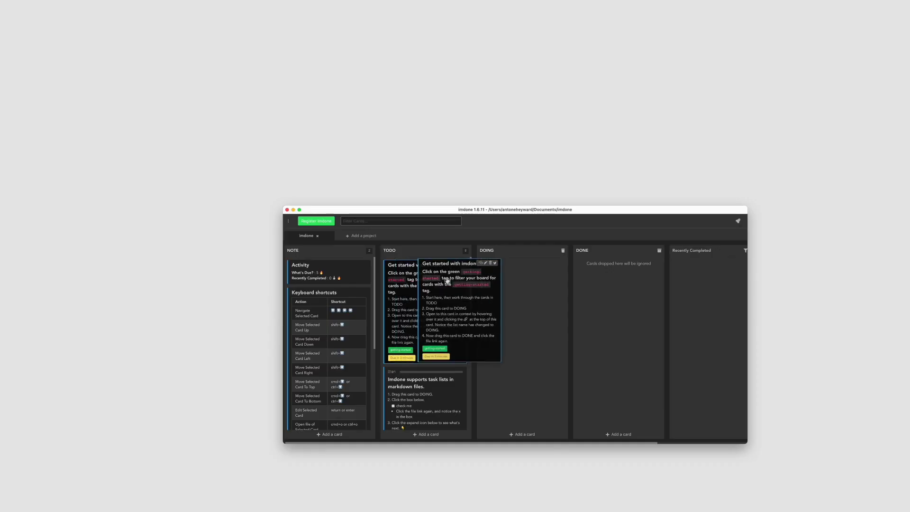
pyautogui.moveTo(447, 280); pyautogui.dragTo(493, 277)
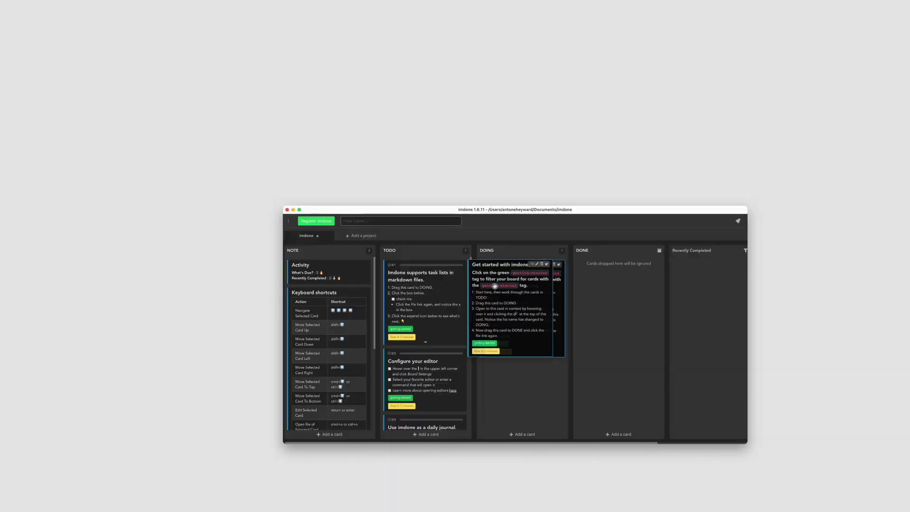
pyautogui.moveTo(434, 185); pyautogui.dragTo(371, 226)
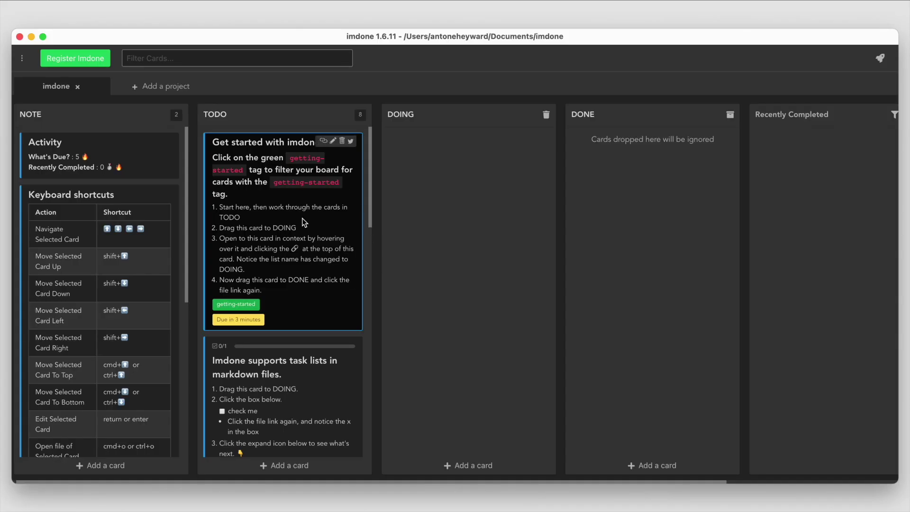
# Step: Move the "Get started with imdone" card from the TODO list to the DOING list
pyautogui.moveTo(303, 218); pyautogui.dragTo(359, 229)
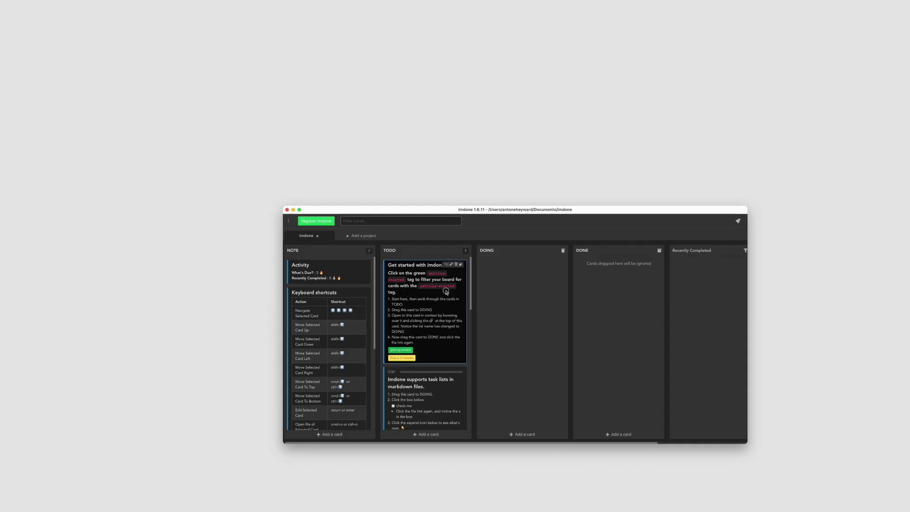
pyautogui.moveTo(446, 291); pyautogui.dragTo(526, 294)
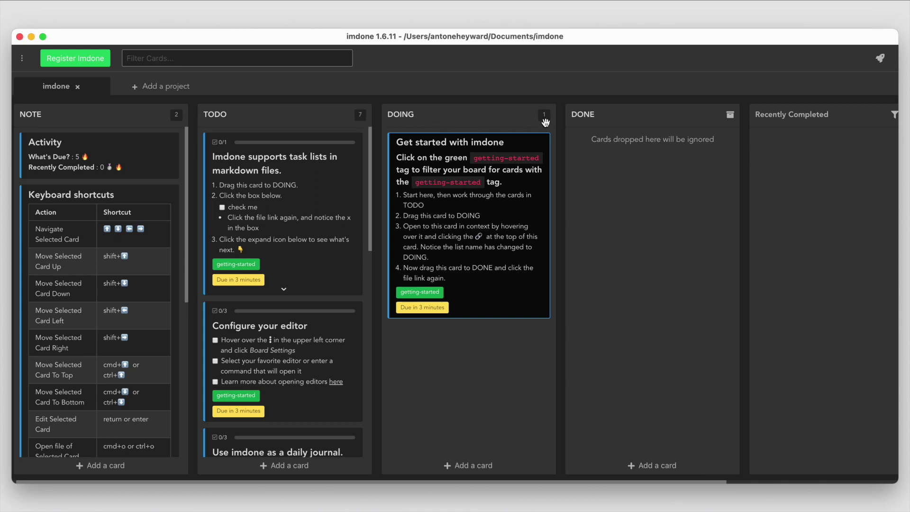
# Step: Open the source file of the "Get started with imdone" card and close the other editor window, discarding its unsaved files
pyautogui.moveTo(457, 183)
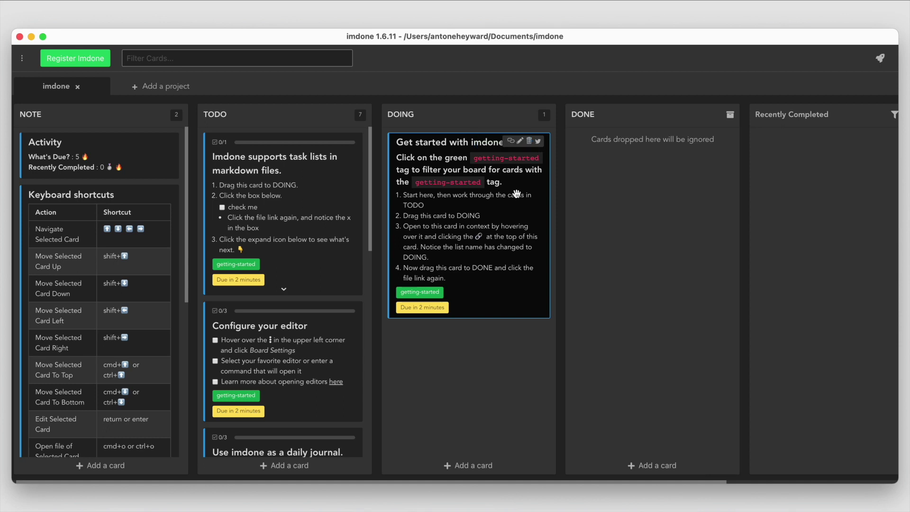
pyautogui.click(511, 141)
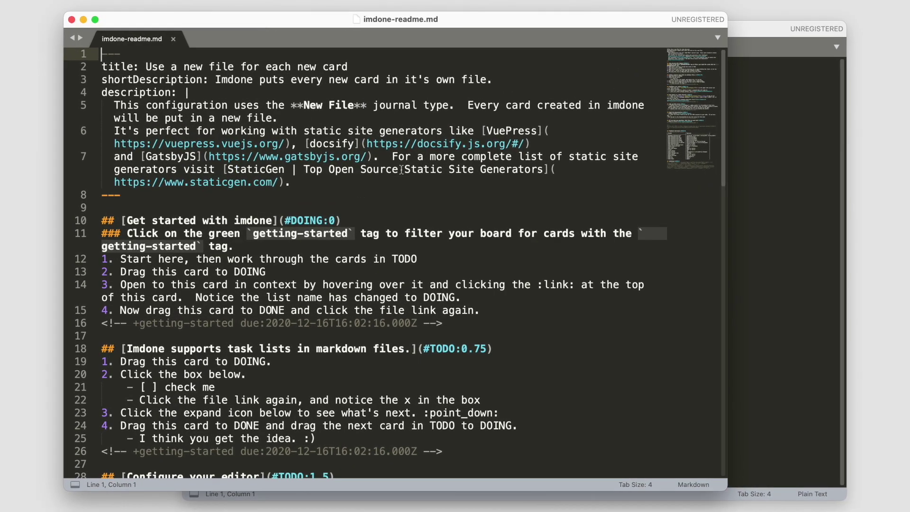
pyautogui.click(772, 32)
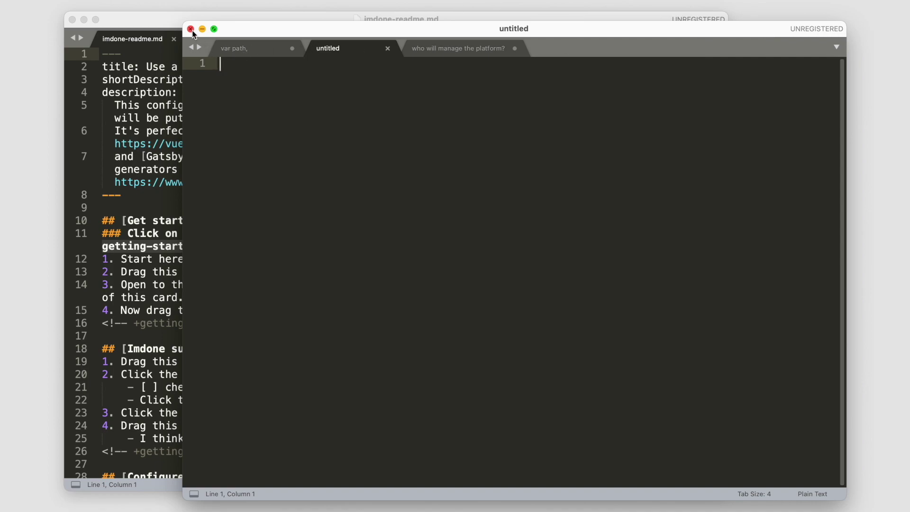
pyautogui.click(191, 29)
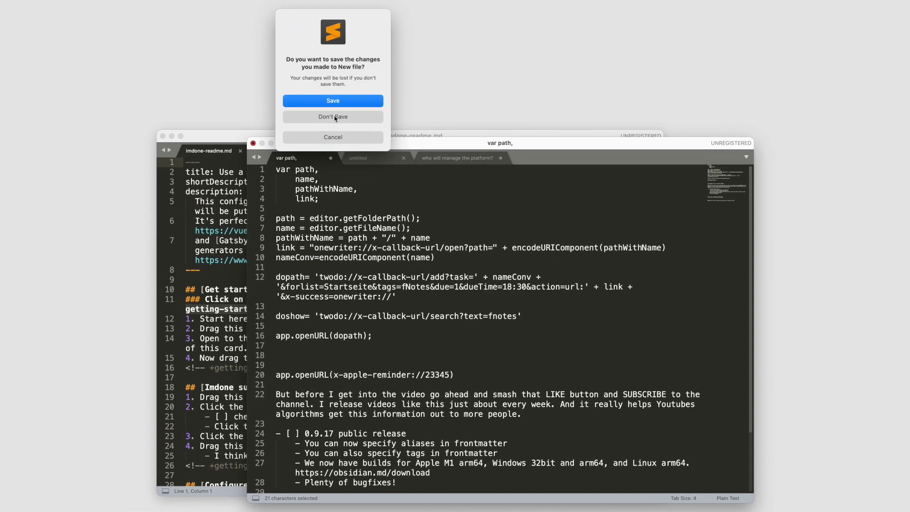
pyautogui.click(335, 118)
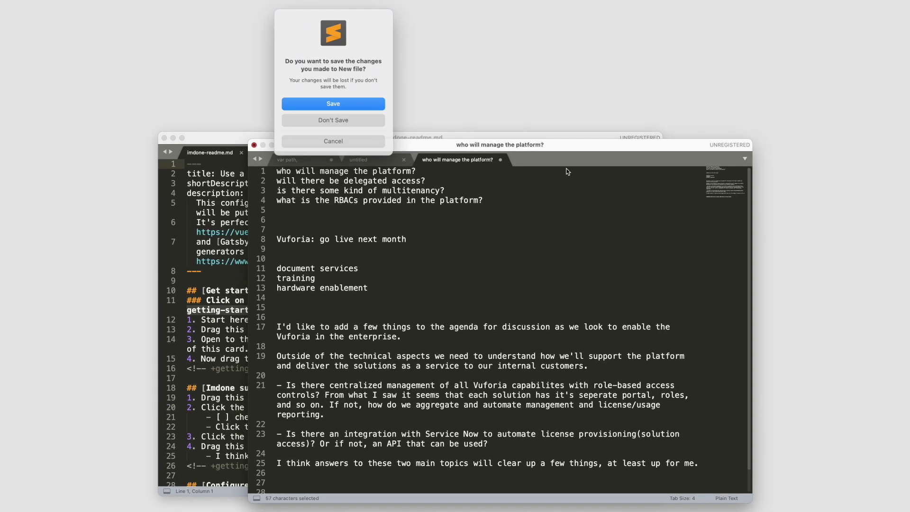
pyautogui.click(320, 118)
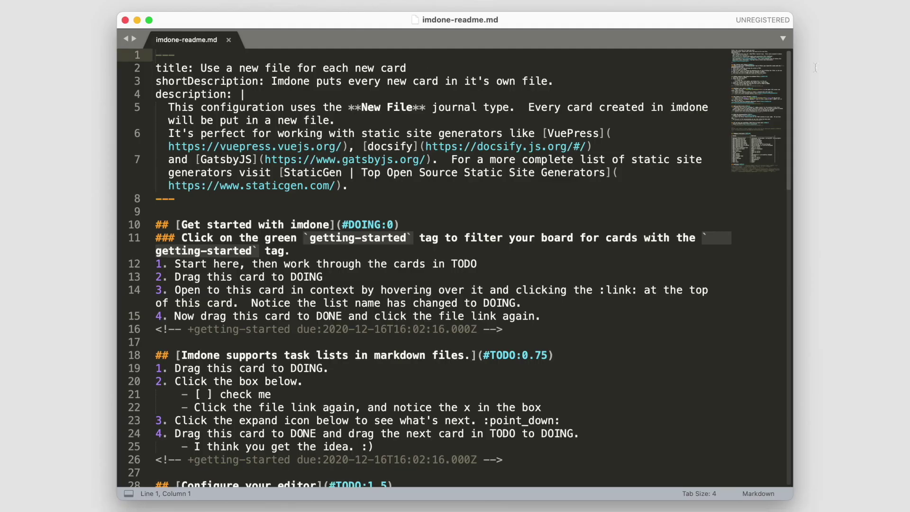
# Step: Examine the front matter of imdone-readme.md and the heading of the "Get started with imdone" card with its list tag
pyautogui.click(512, 21)
pyautogui.moveTo(198, 204); pyautogui.dragTo(137, 57)
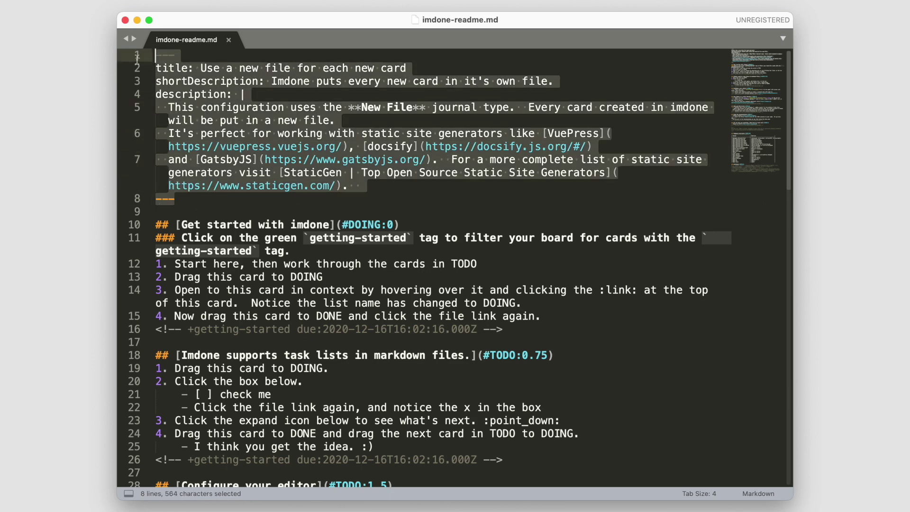
pyautogui.click(206, 251)
pyautogui.scroll(-5, 290, 278)
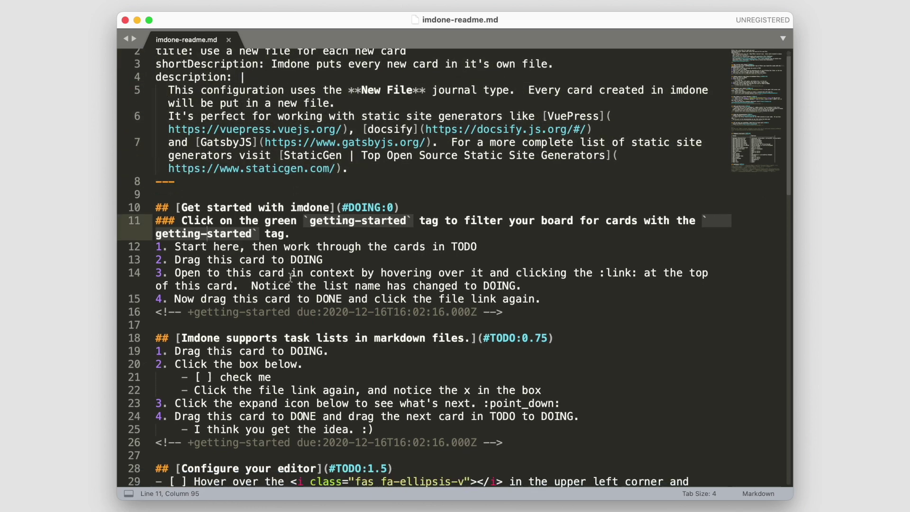
pyautogui.scroll(-1, 289, 276)
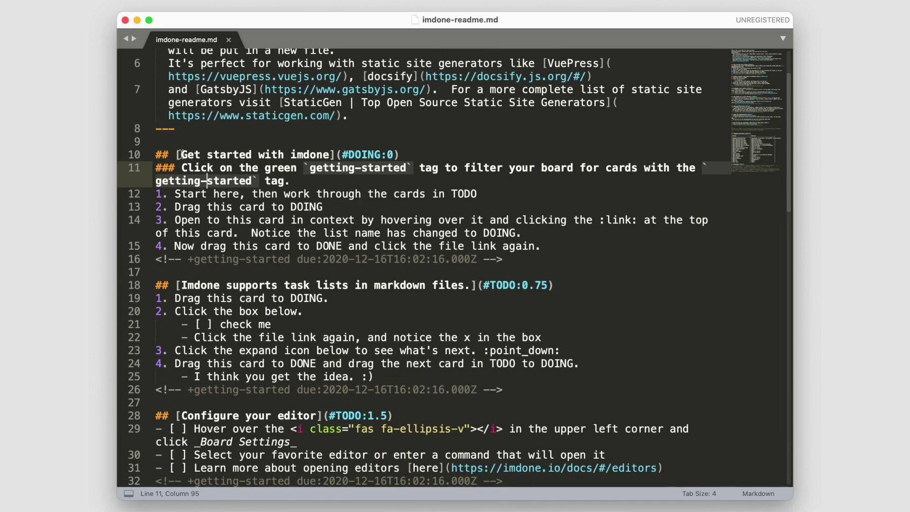
pyautogui.moveTo(160, 151); pyautogui.dragTo(399, 153)
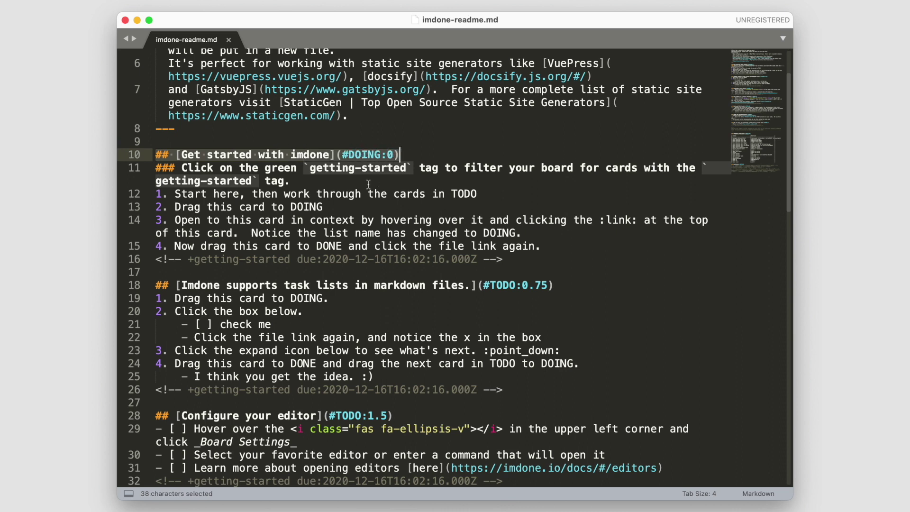
pyautogui.click(201, 155)
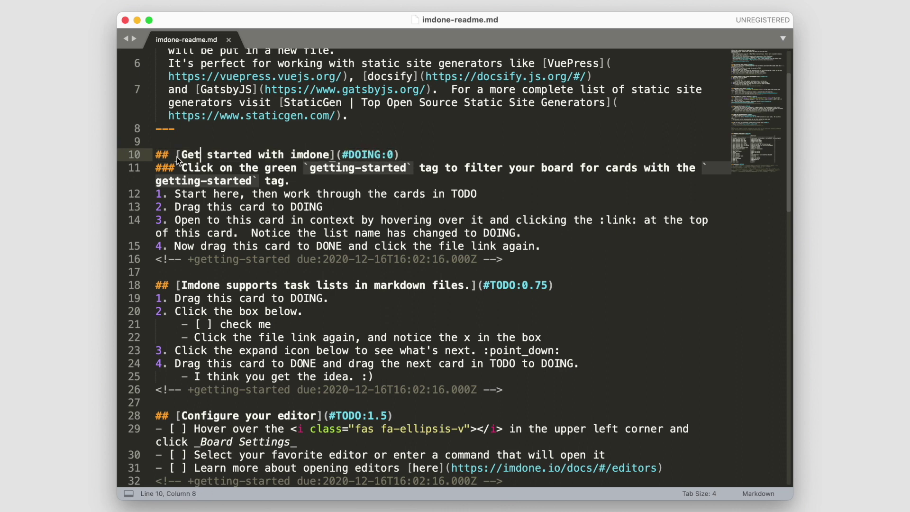
pyautogui.doubleClick(367, 156)
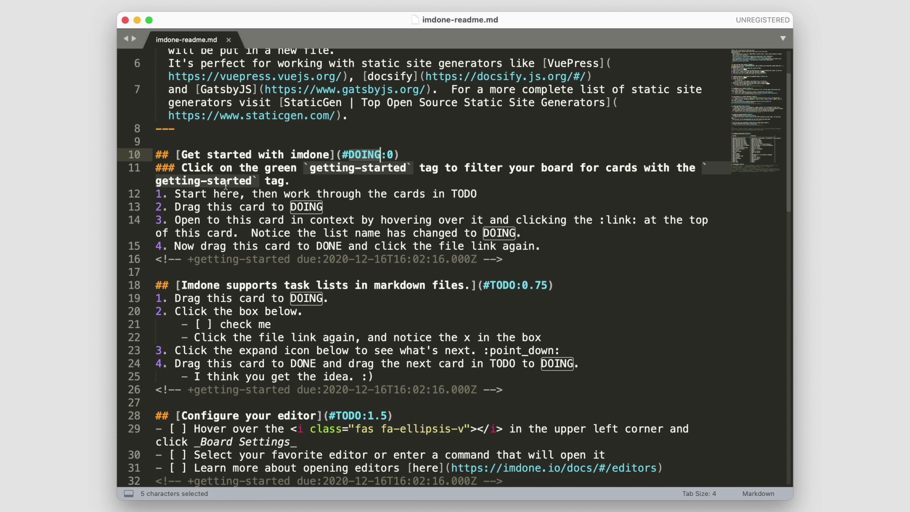
pyautogui.moveTo(176, 156); pyautogui.dragTo(400, 149)
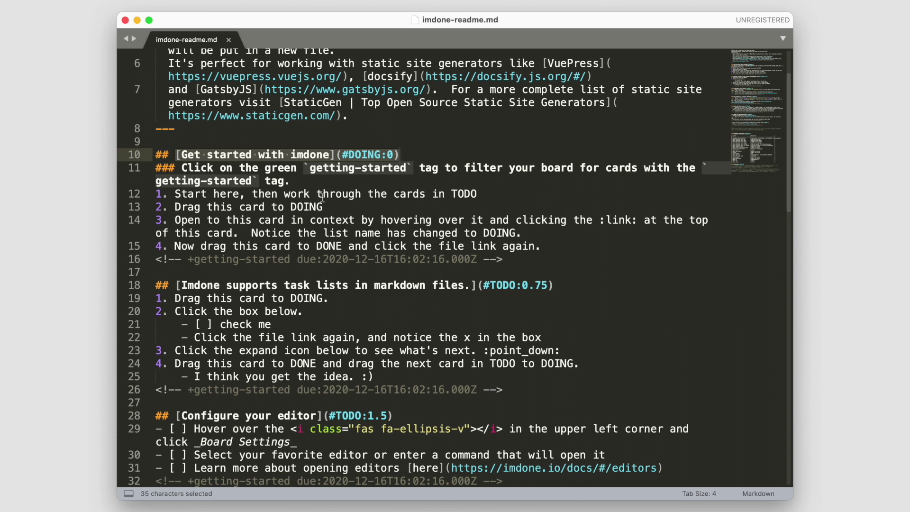
pyautogui.moveTo(176, 155); pyautogui.dragTo(400, 151)
pyautogui.click(360, 169)
pyautogui.doubleClick(358, 155)
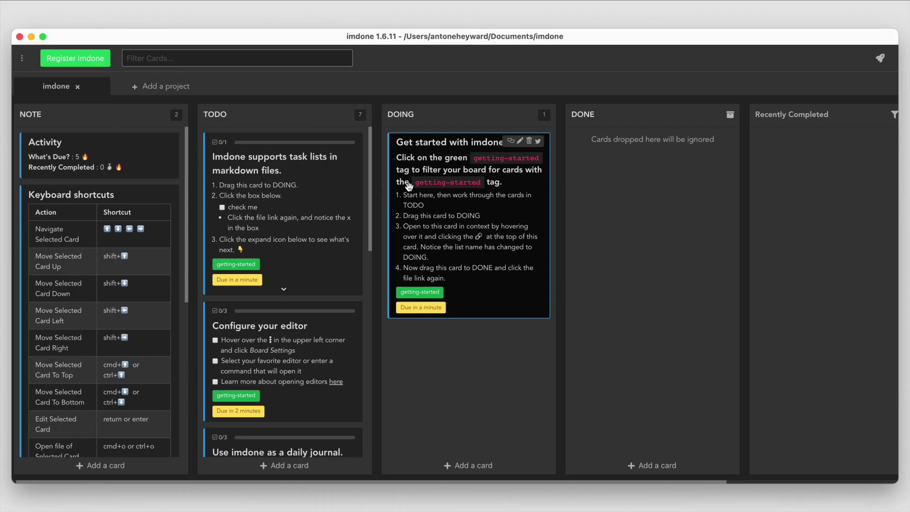
# Step: Move the "Get started with imdone" card back to TODO and check its list tag in the source file
pyautogui.moveTo(433, 177); pyautogui.dragTo(463, 306)
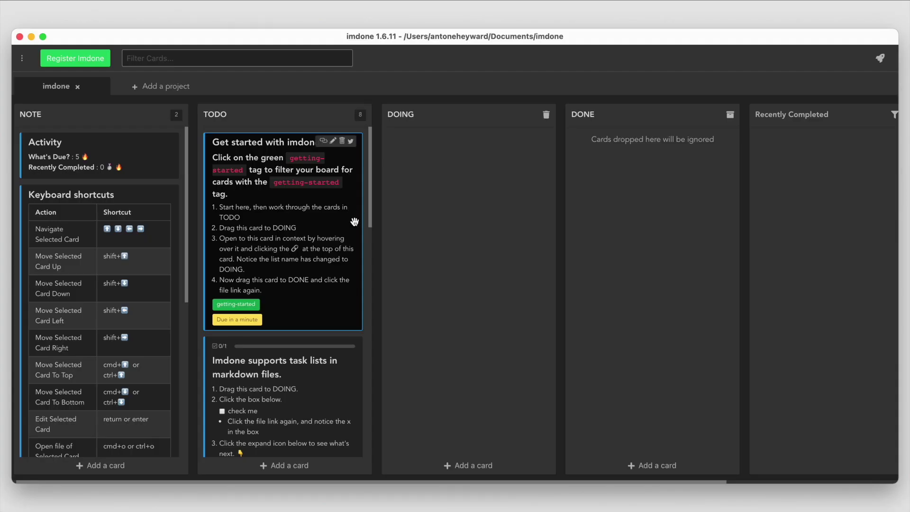
pyautogui.click(323, 141)
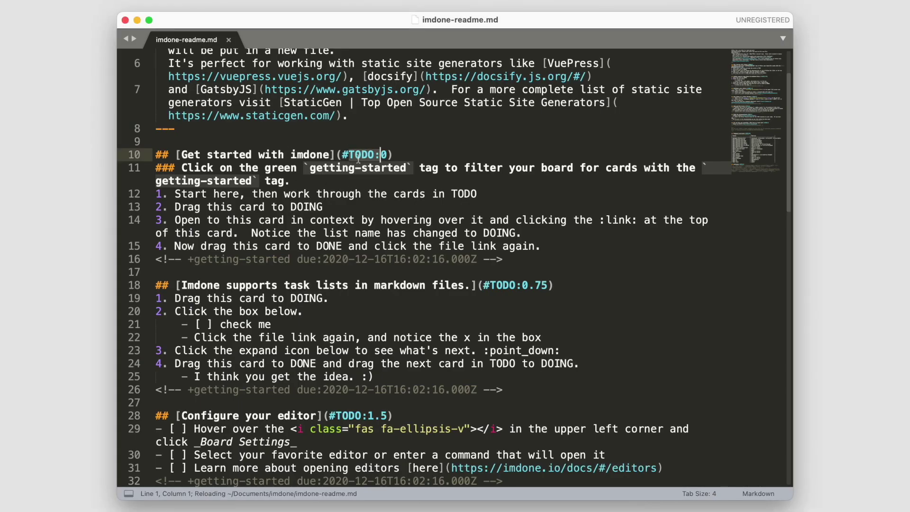
pyautogui.press('super+Tab')
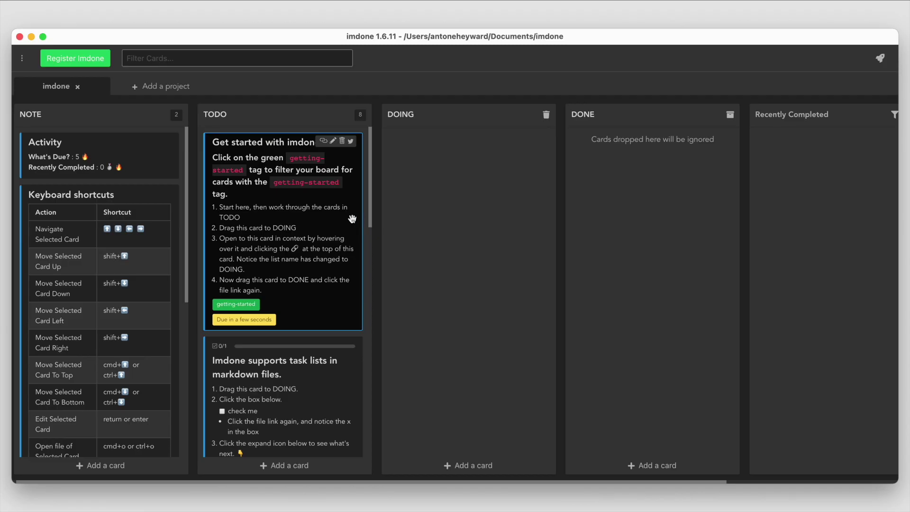
# Step: Move the "Get started with imdone" card from TODO to DOING and on to DONE
pyautogui.moveTo(265, 206); pyautogui.dragTo(410, 221)
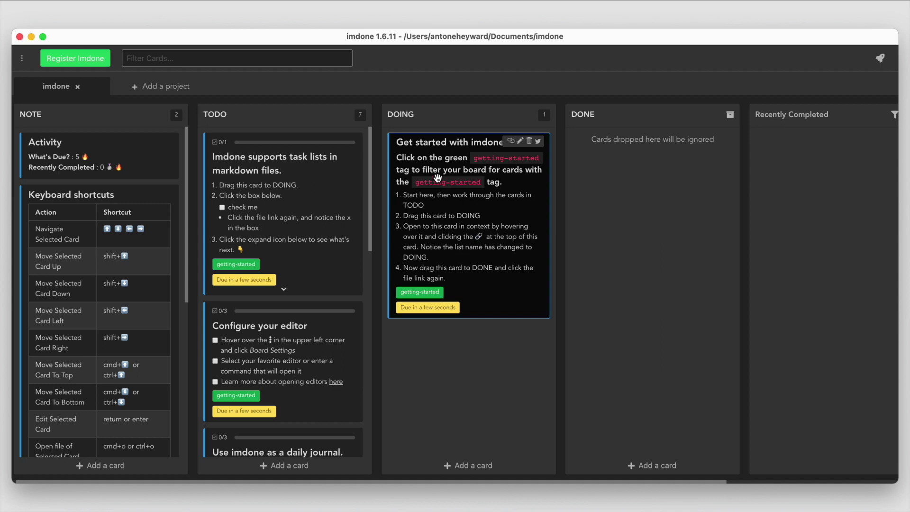
pyautogui.moveTo(437, 178); pyautogui.dragTo(620, 180)
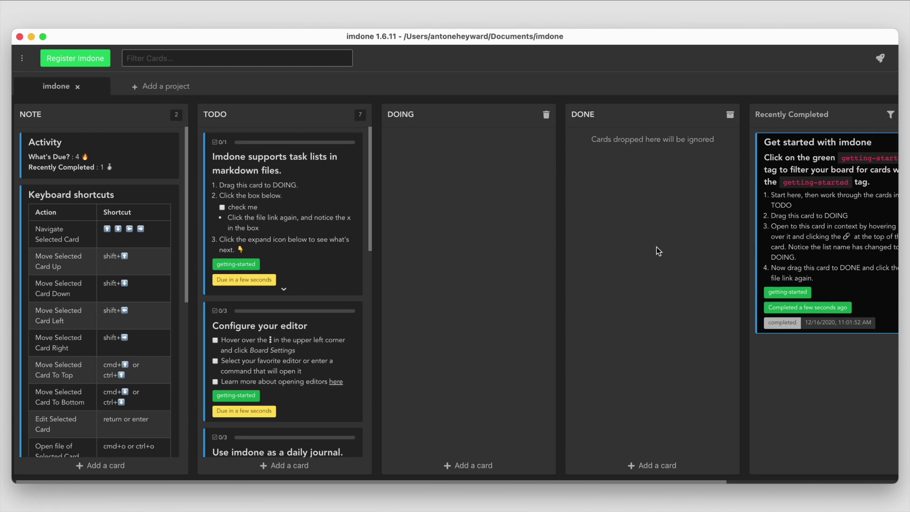
# Step: Move the "Imdone supports task lists in markdown files." card to DOING and tick its "check me" task
pyautogui.moveTo(268, 185); pyautogui.dragTo(408, 281)
pyautogui.click(408, 281)
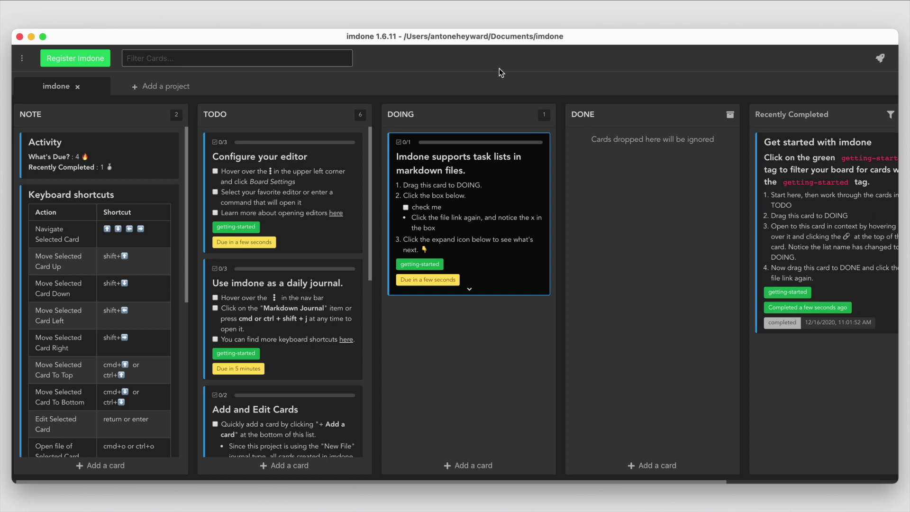
pyautogui.moveTo(502, 154)
pyautogui.click(406, 207)
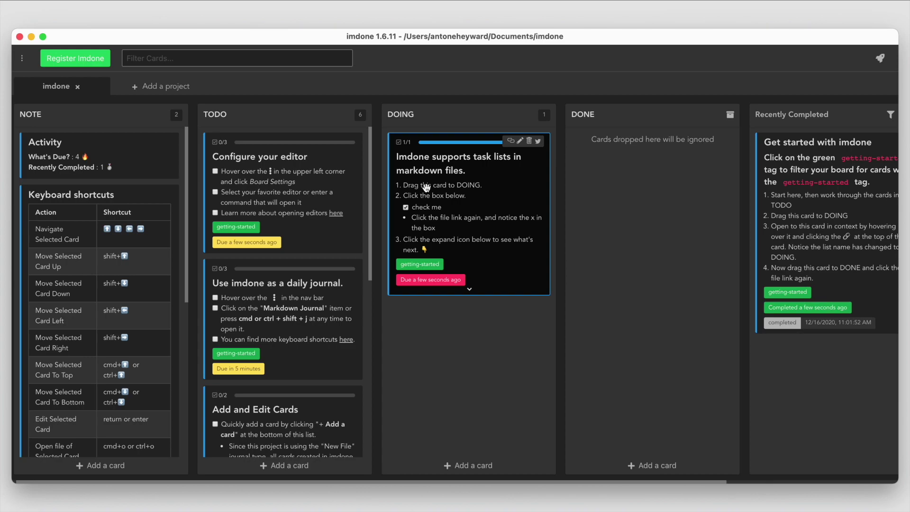
# Step: Move the task lists card from DOING to DONE, and the "Configure your editor" card from TODO to DOING
pyautogui.moveTo(427, 180); pyautogui.dragTo(616, 190)
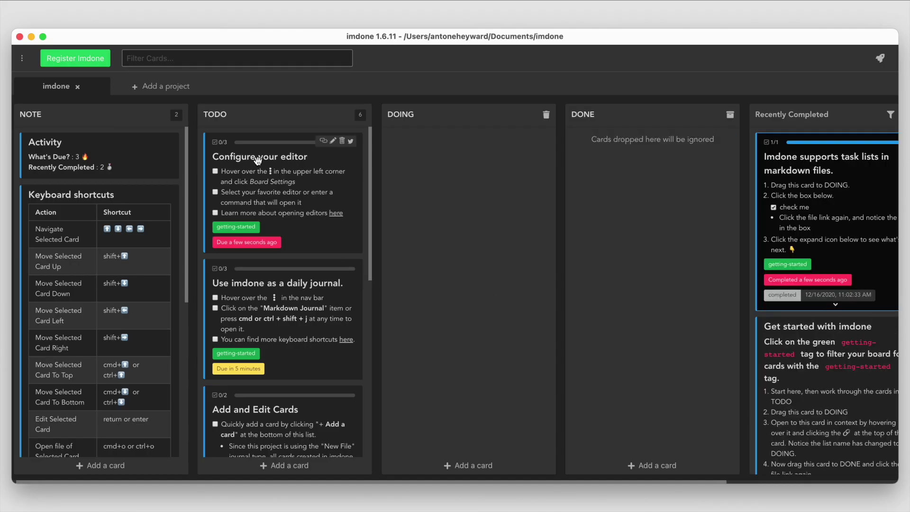
pyautogui.moveTo(260, 159); pyautogui.dragTo(395, 180)
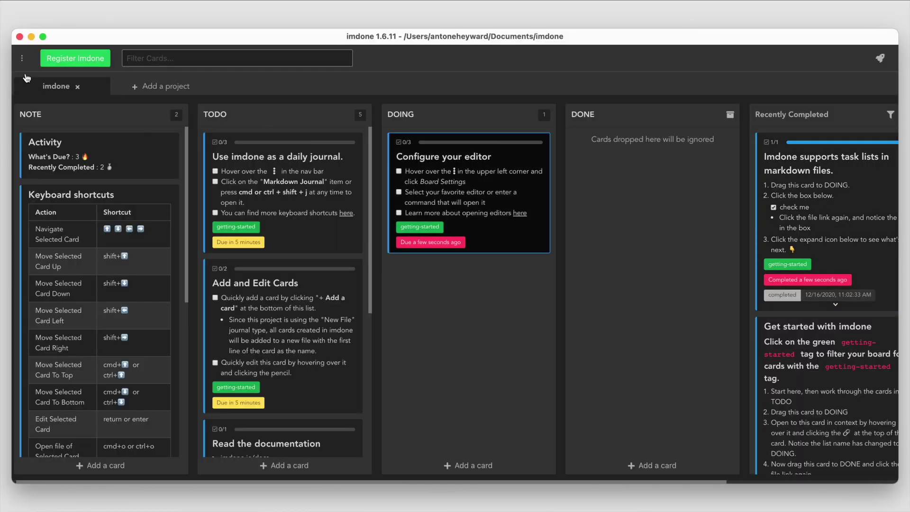
# Step: Look through the board's general settings, card settings, filtered lists and new file template, and close the settings without changes
pyautogui.moveTo(23, 62)
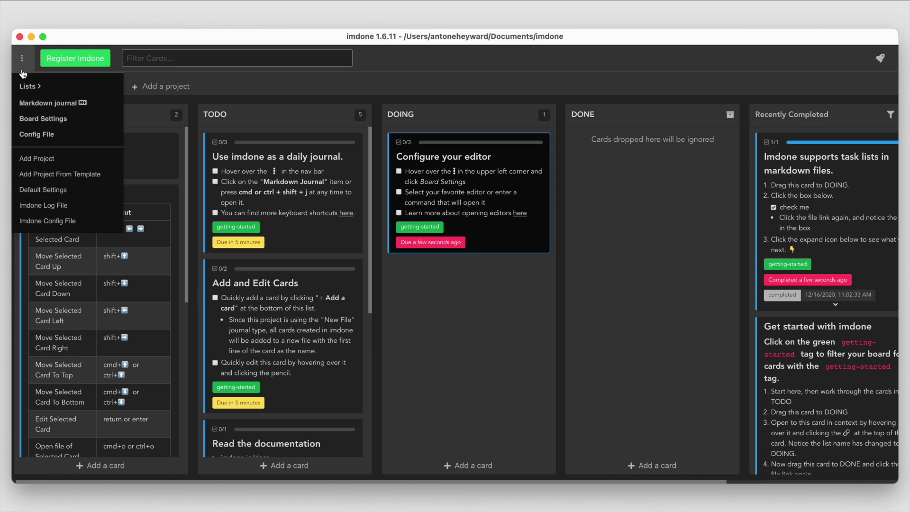
pyautogui.click(34, 124)
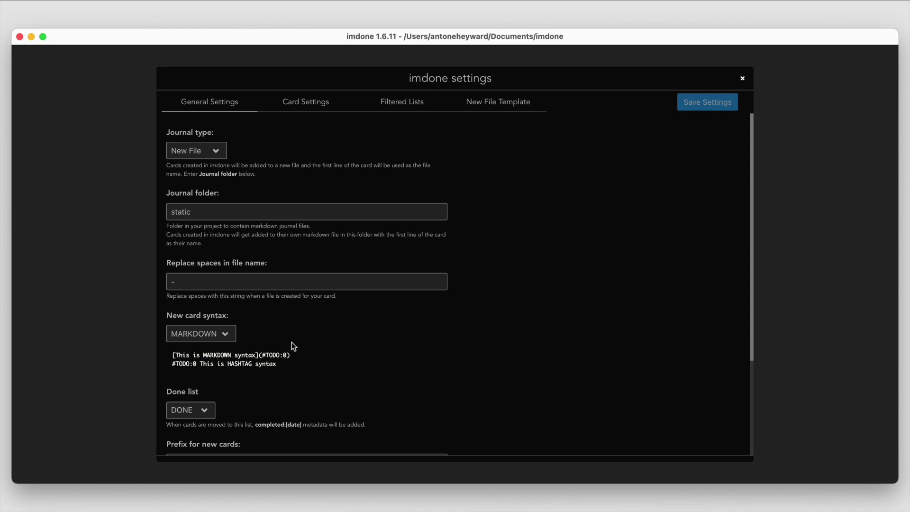
pyautogui.scroll(-1, 306, 224)
pyautogui.click(305, 114)
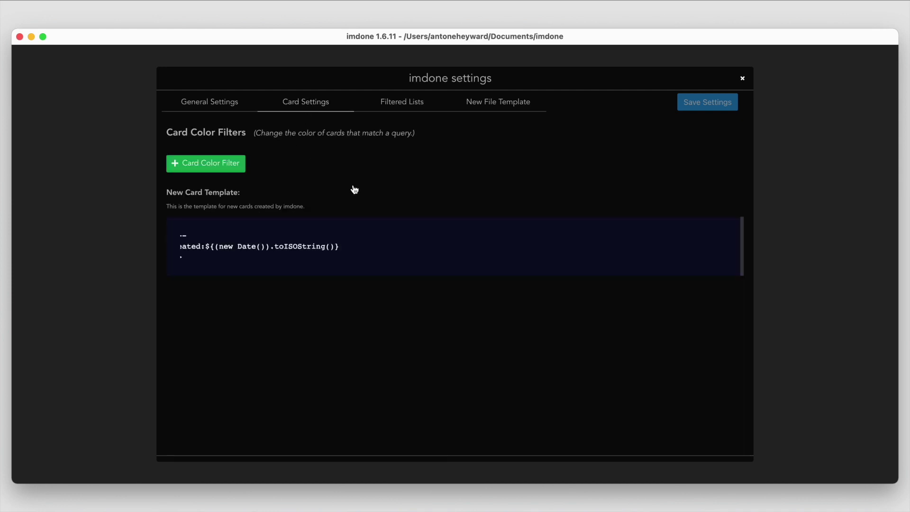
pyautogui.click(403, 103)
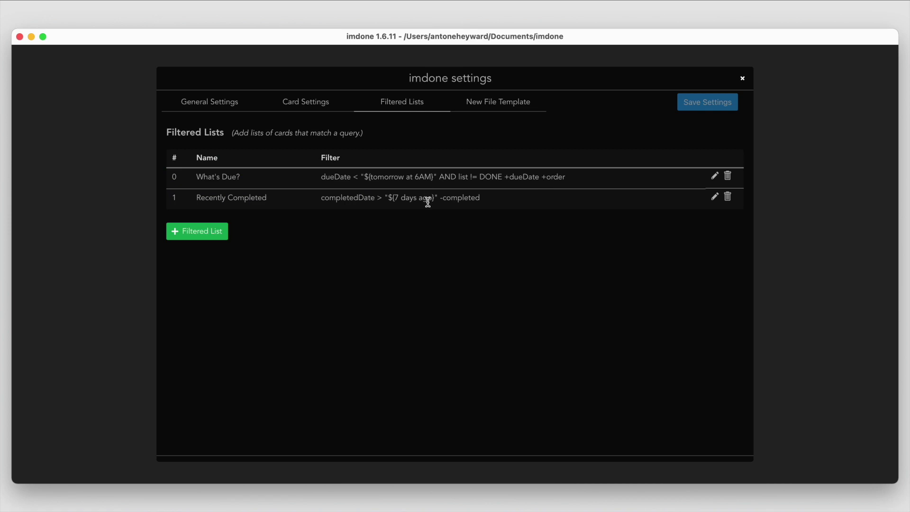
pyautogui.click(476, 102)
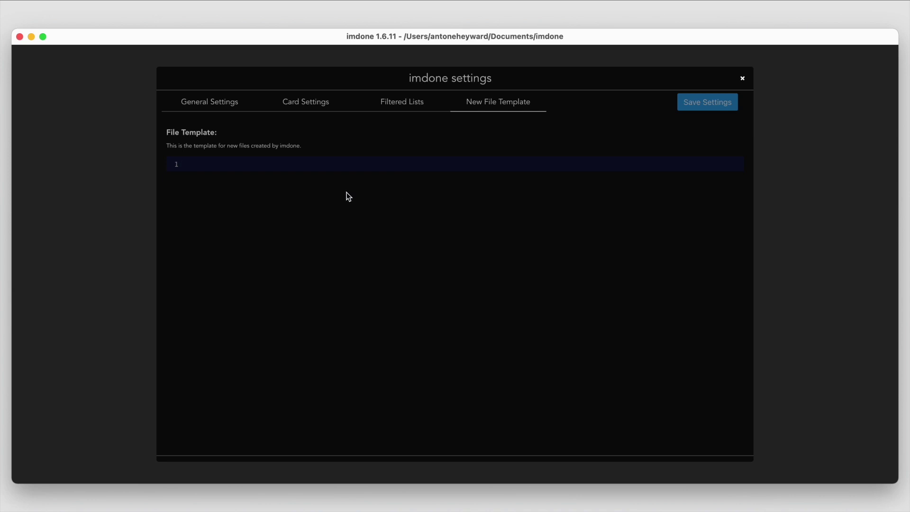
pyautogui.click(743, 78)
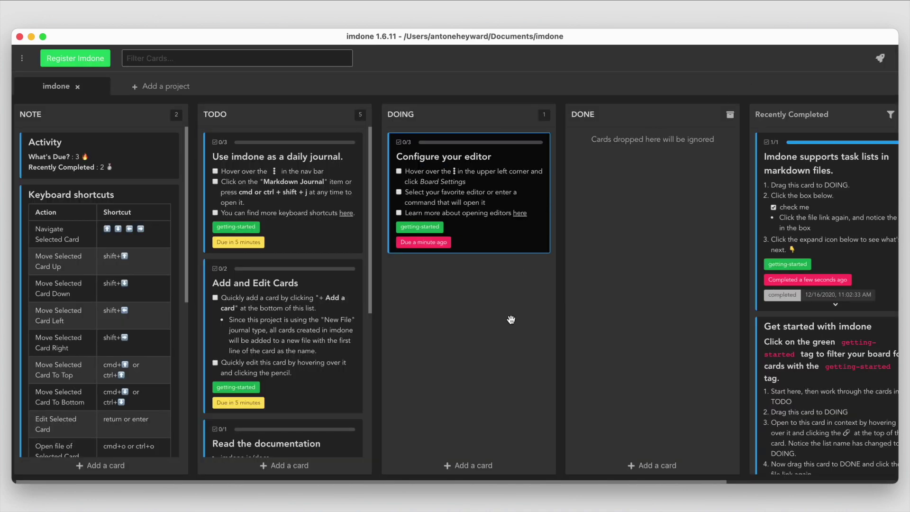
# Step: Tick all three tasks on the "Configure your editor" card and move the card from DOING to DONE
pyautogui.click(399, 170)
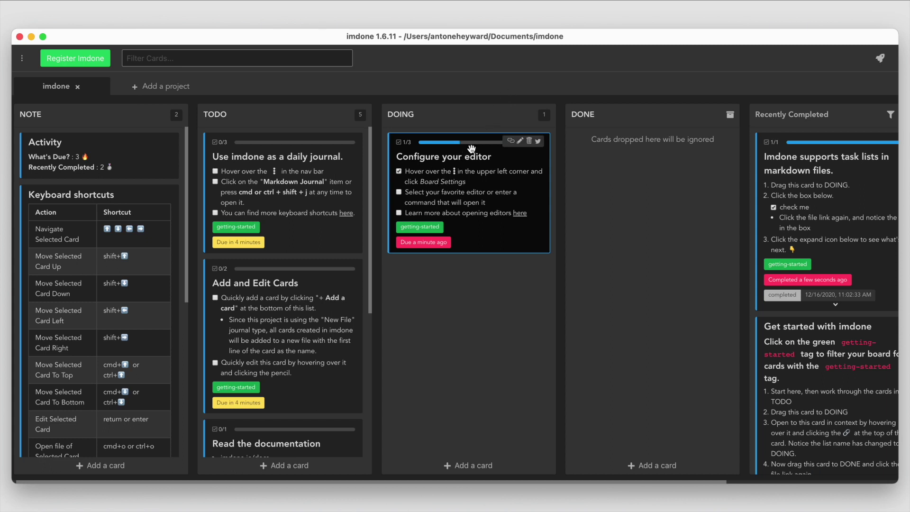
pyautogui.click(399, 192)
pyautogui.click(400, 213)
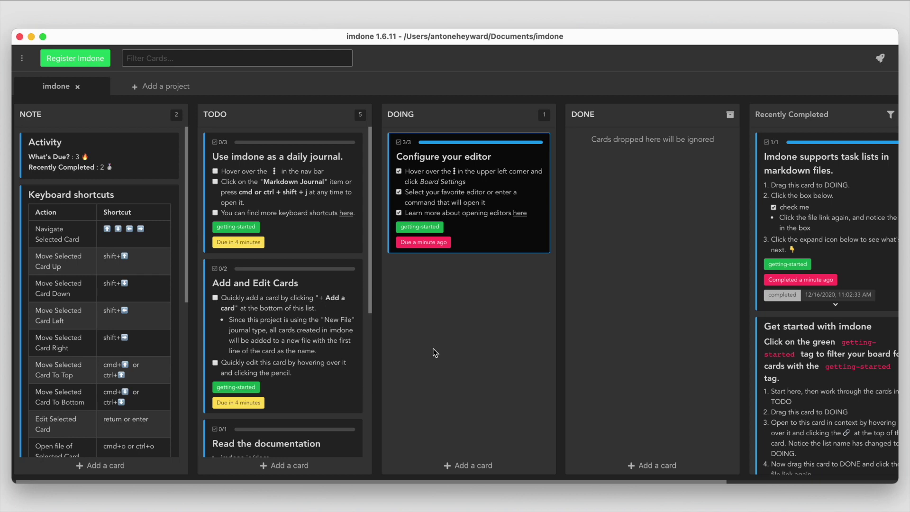
pyautogui.moveTo(457, 171); pyautogui.dragTo(630, 161)
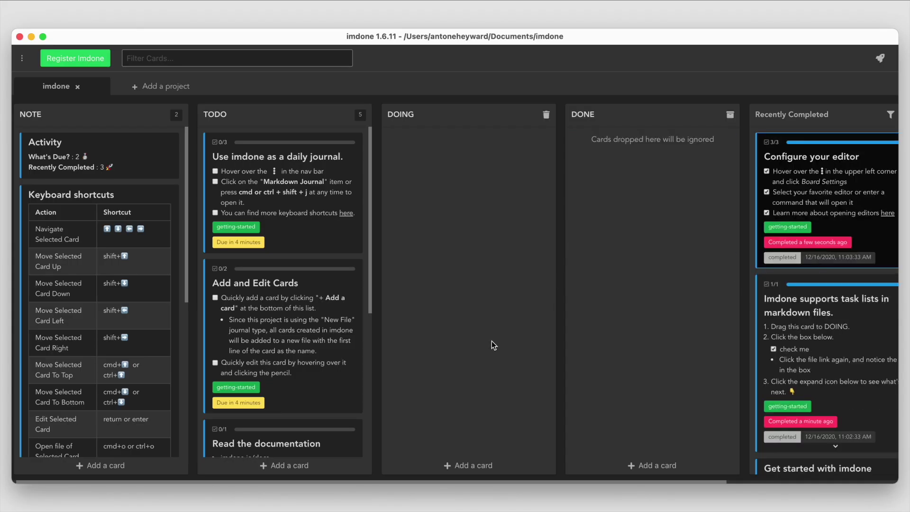
# Step: Move the "Use imdone as a daily journal." card from the TODO list to the DOING list
pyautogui.moveTo(263, 169); pyautogui.dragTo(328, 171)
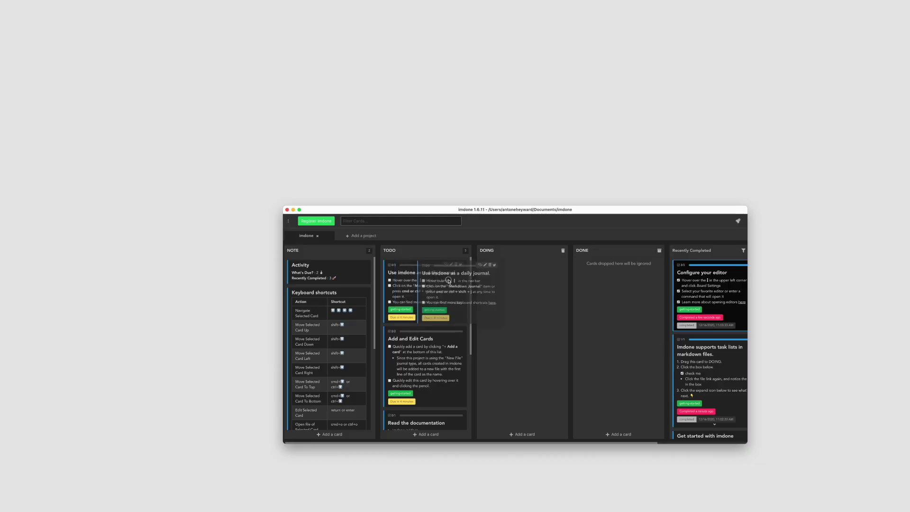
pyautogui.moveTo(448, 281); pyautogui.dragTo(502, 334)
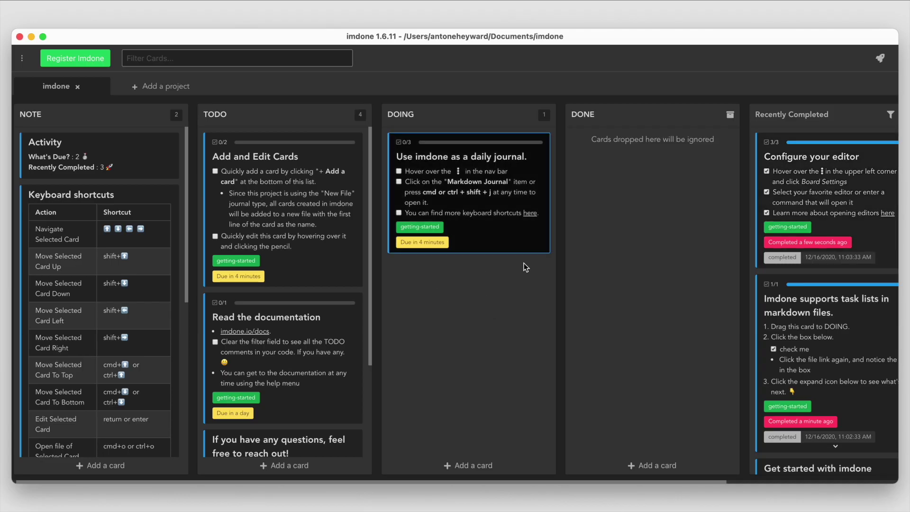
pyautogui.moveTo(22, 58)
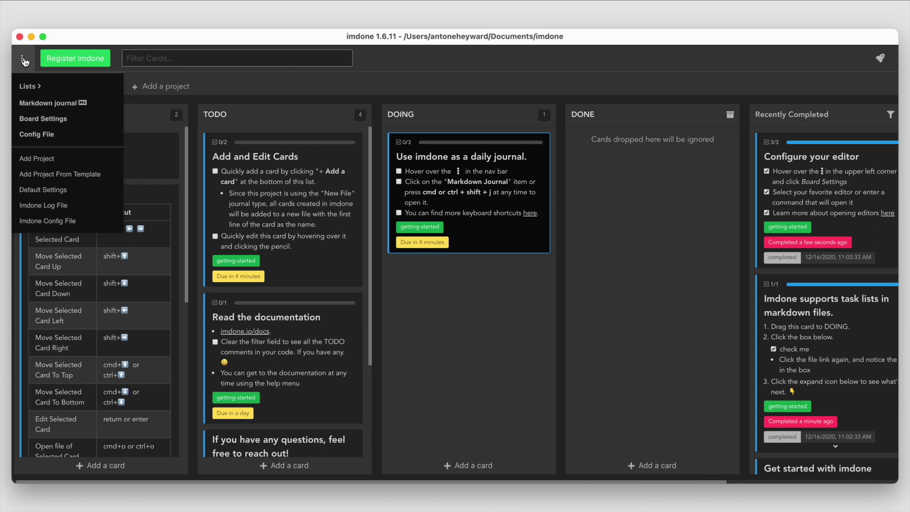
# Step: Open the project's markdown journal, write "This is my journal." followed by three line breaks, and close journal.md, saving the changes
pyautogui.click(39, 105)
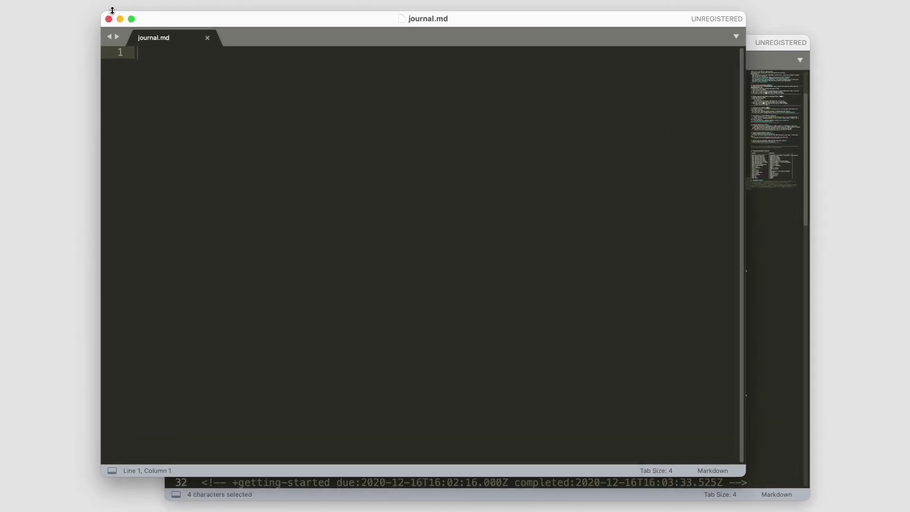
pyautogui.moveTo(101, 16); pyautogui.dragTo(108, 88)
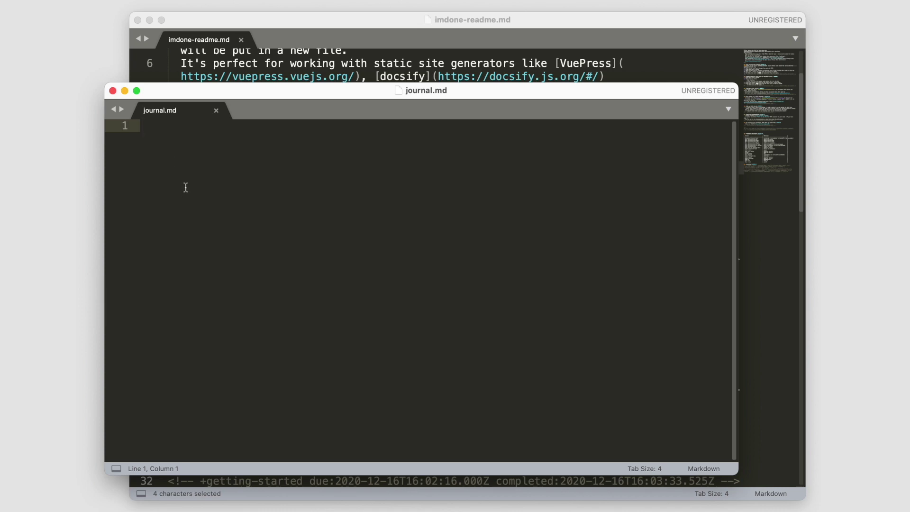
pyautogui.write('This is my j')
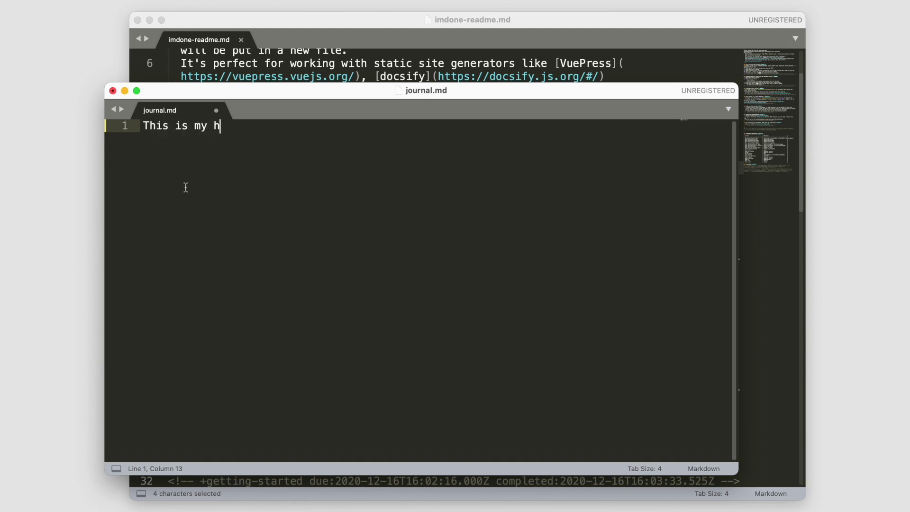
pyautogui.write('ournal.')
pyautogui.press('Return')
pyautogui.press('Return')
pyautogui.press('Return')
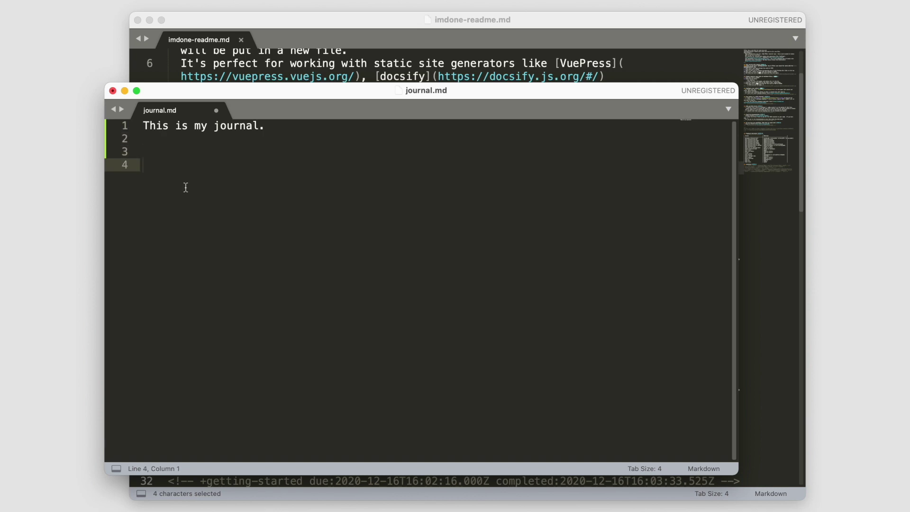
pyautogui.click(113, 91)
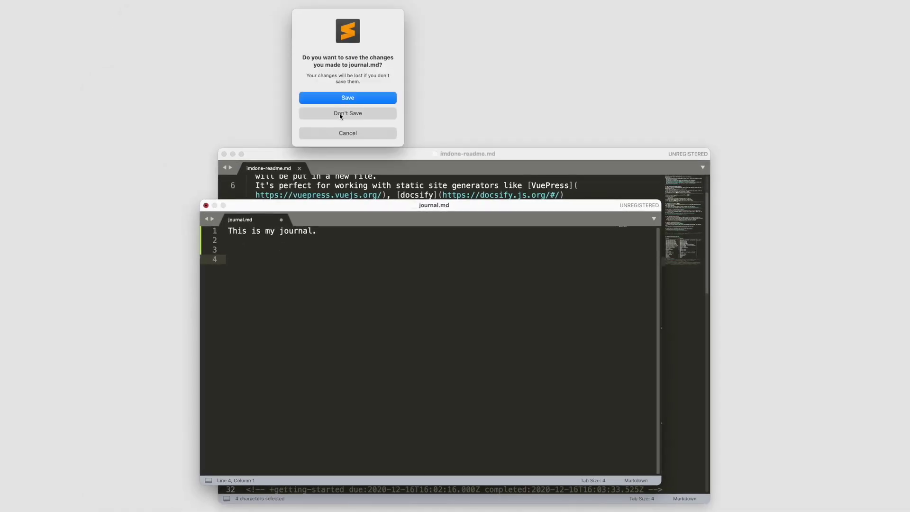
pyautogui.click(347, 101)
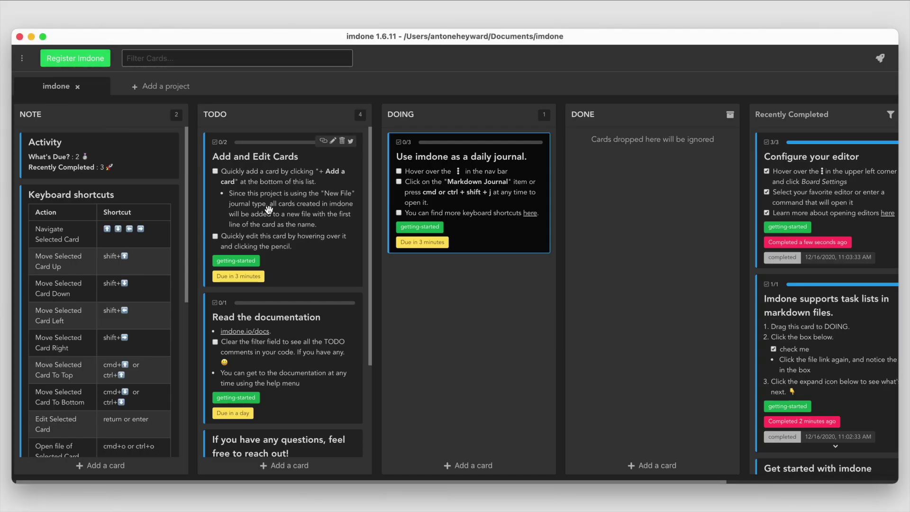
# Step: Reopen the project's markdown journal from imdone twice to check the saved entry, closing journal.md each time
pyautogui.moveTo(23, 62)
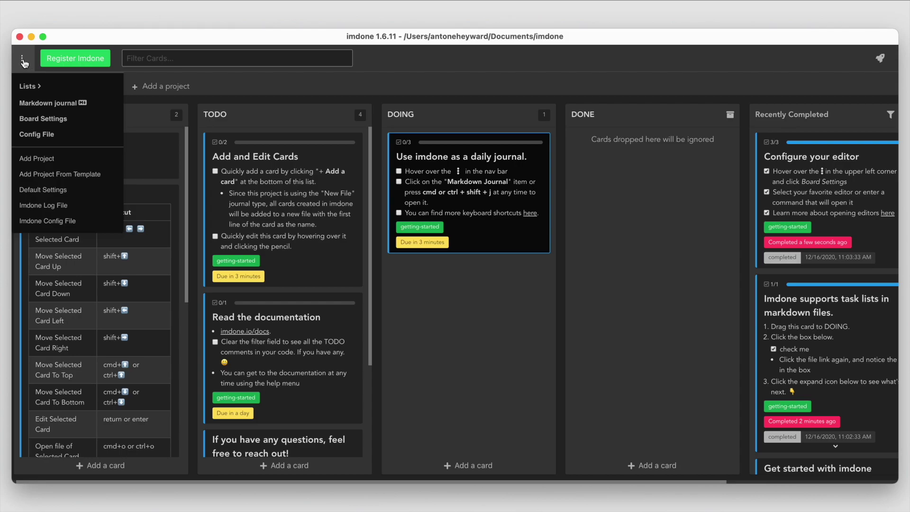
pyautogui.click(36, 104)
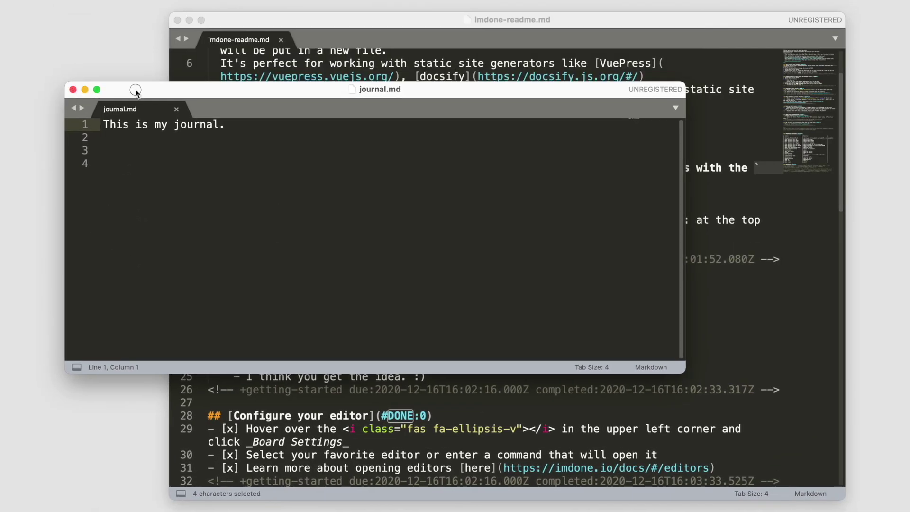
pyautogui.moveTo(135, 91); pyautogui.dragTo(222, 94)
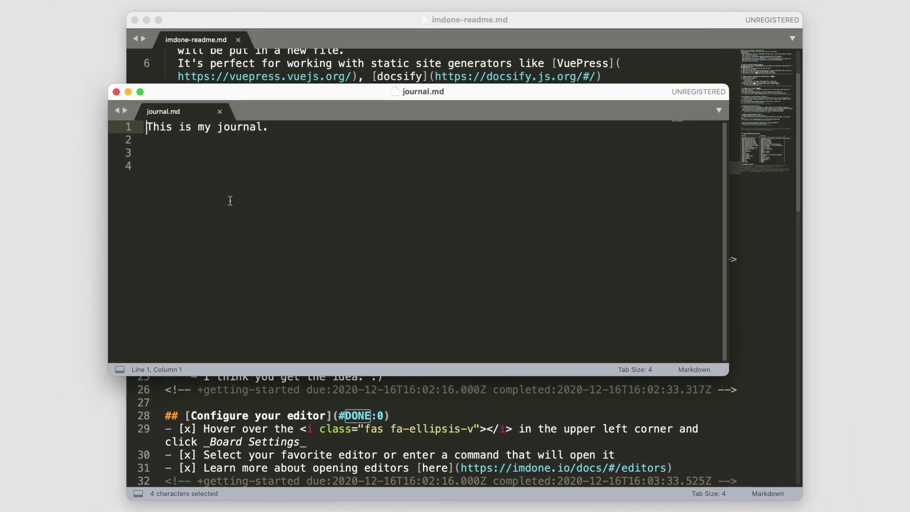
pyautogui.click(220, 113)
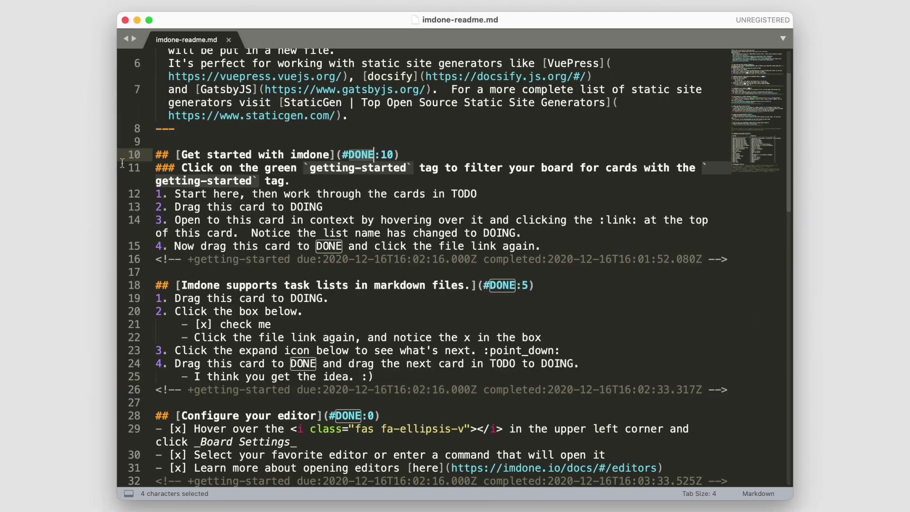
pyautogui.press('super+Tab')
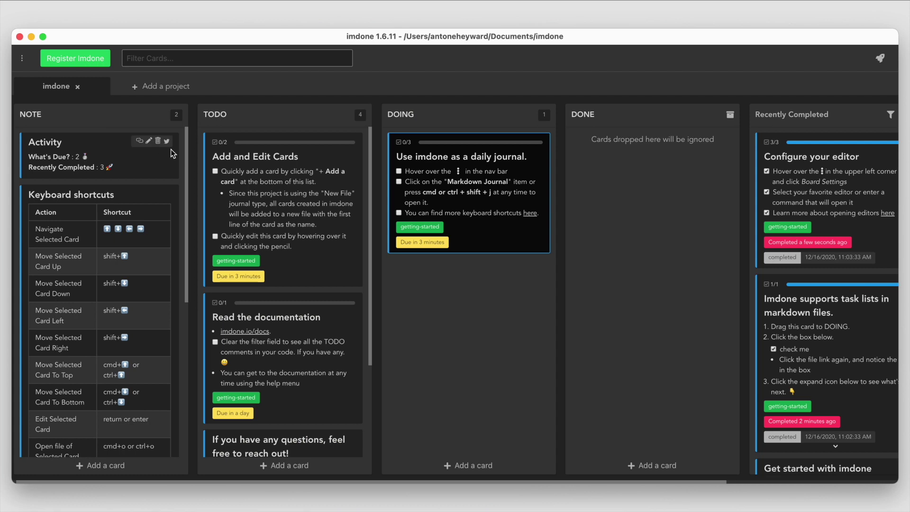
pyautogui.moveTo(471, 205)
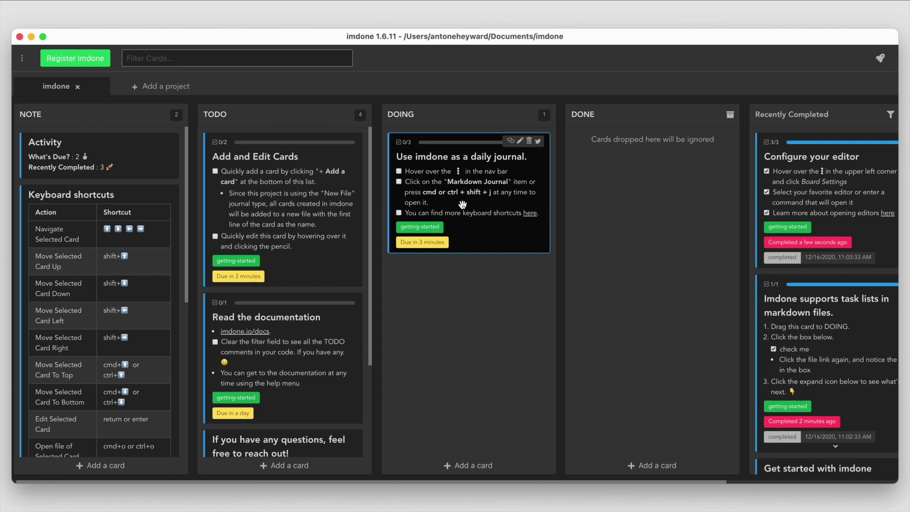
pyautogui.press('super+shift+j')
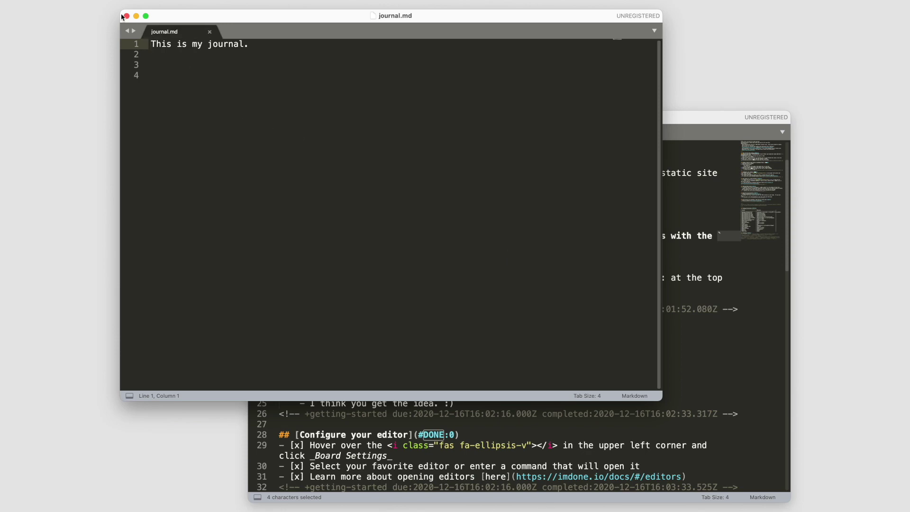
pyautogui.moveTo(201, 16); pyautogui.dragTo(370, 160)
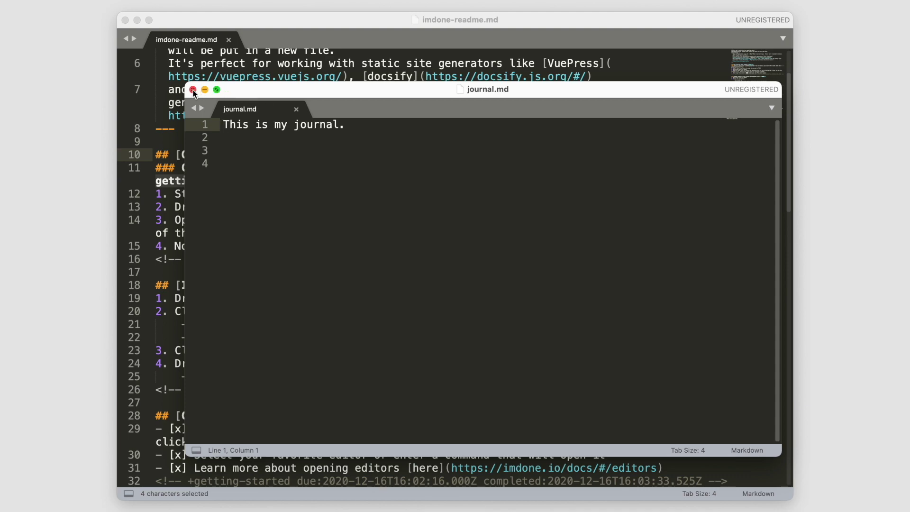
pyautogui.click(193, 90)
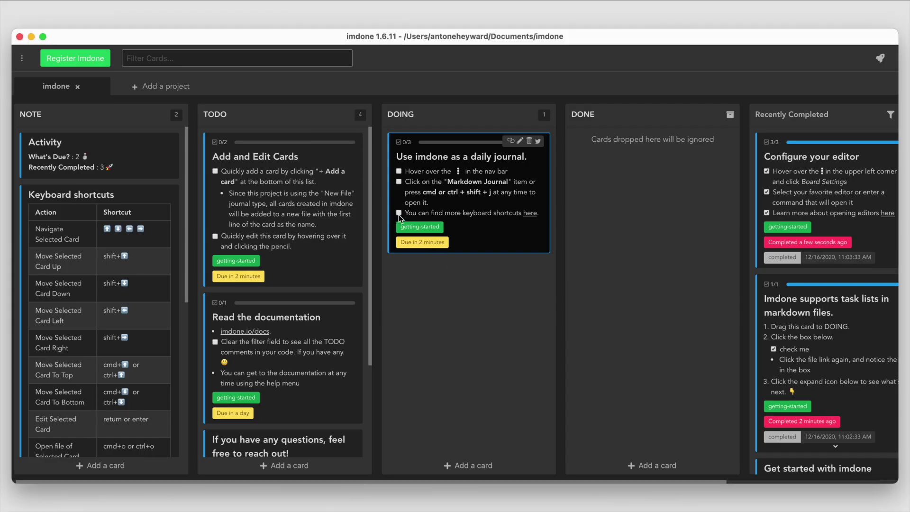
# Step: Tick all three tasks on the "Use imdone as a daily journal." card and move the card from DOING to DONE
pyautogui.click(399, 172)
pyautogui.click(399, 182)
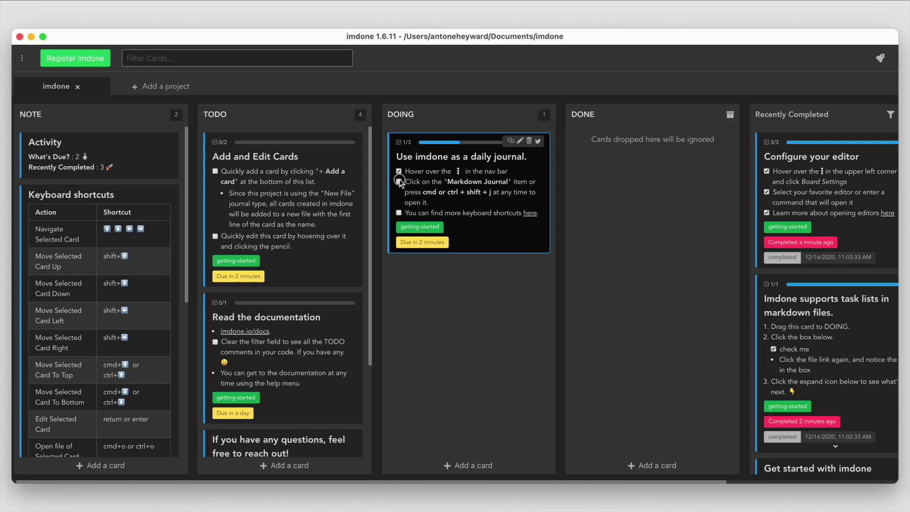
pyautogui.click(399, 213)
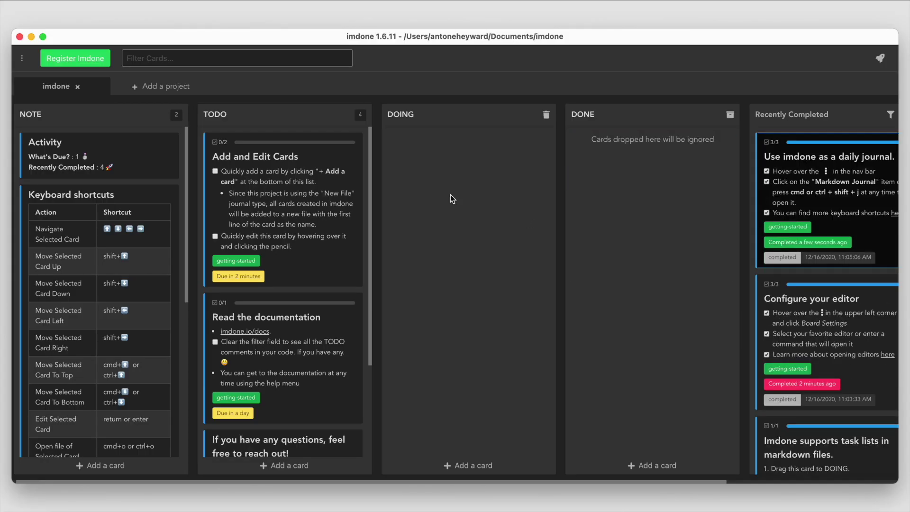
# Step: Move the "Add and Edit Cards" card from TODO to DOING, and add a card reading "## This is my card" to DOING
pyautogui.click(229, 207)
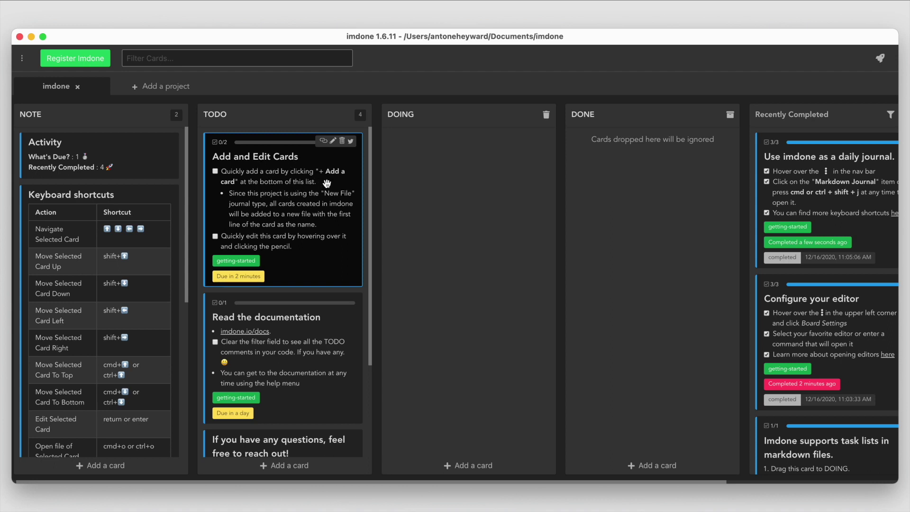
pyautogui.moveTo(279, 186); pyautogui.dragTo(411, 177)
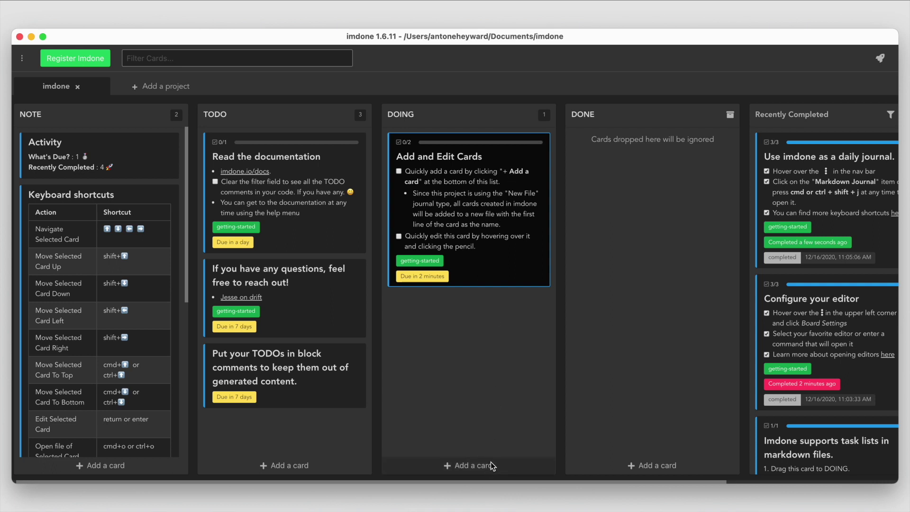
pyautogui.click(468, 469)
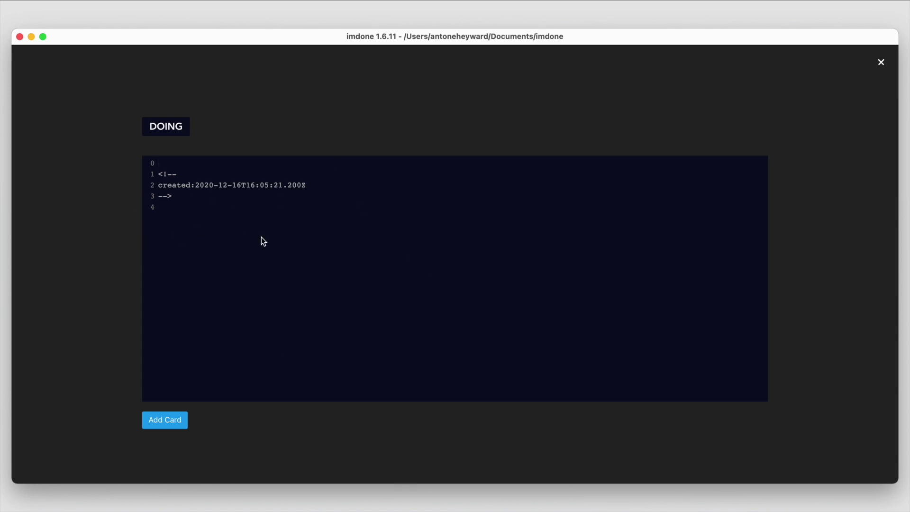
pyautogui.write('##')
pyautogui.write('This is my card')
pyautogui.click(184, 421)
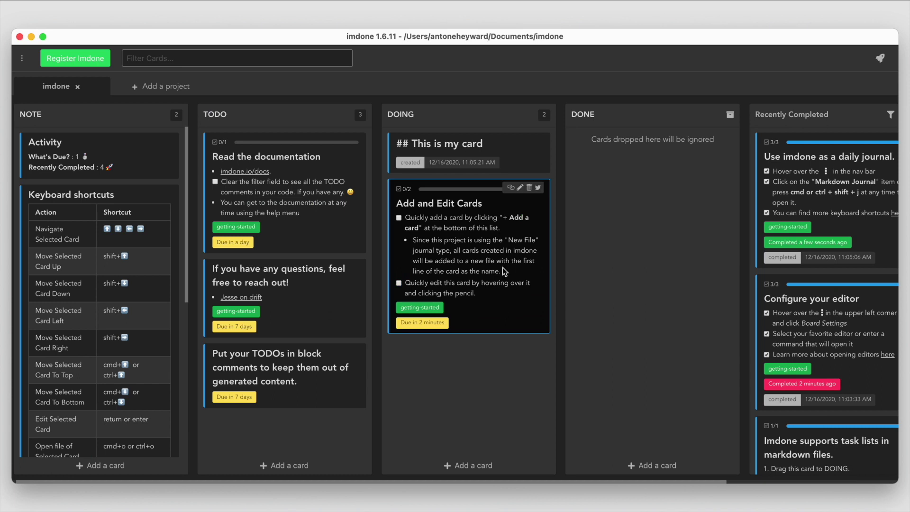
# Step: Examine the heading text, DOING tag and order number in the "## This is my card" source file, close it and return to imdone
pyautogui.moveTo(455, 147)
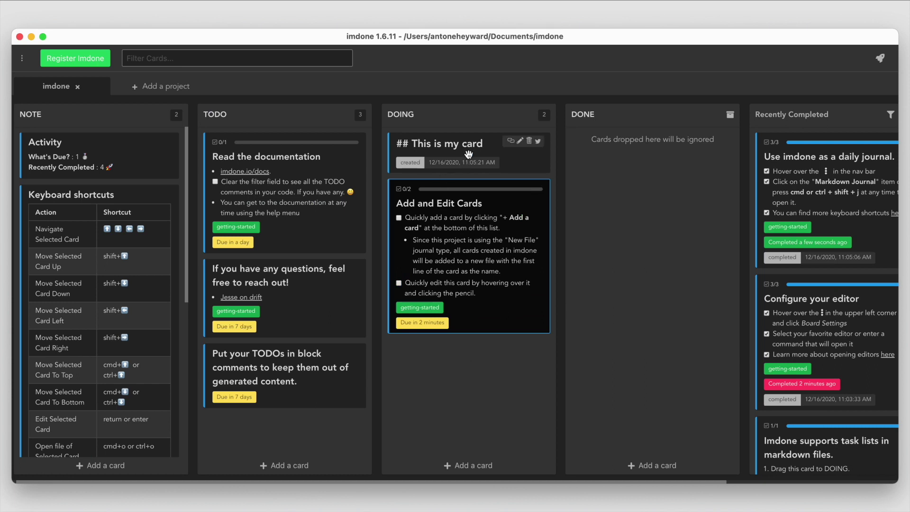
pyautogui.click(511, 141)
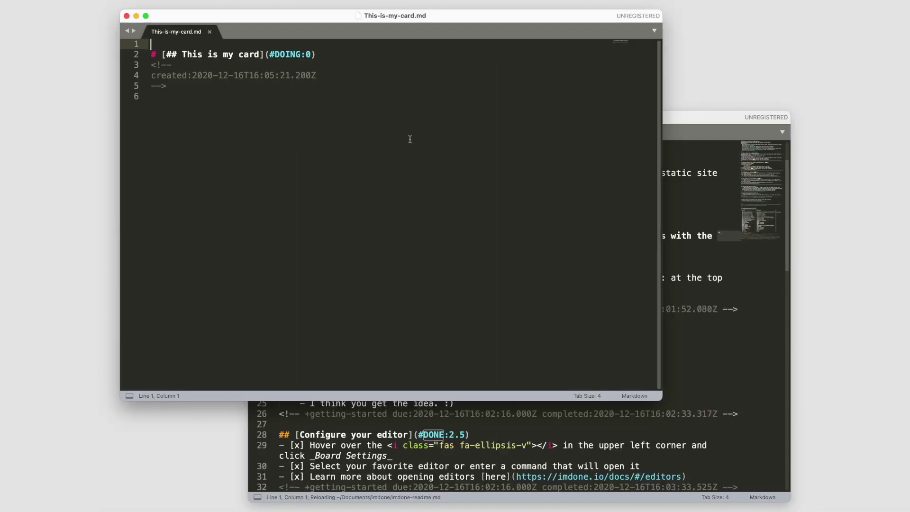
pyautogui.moveTo(260, 55); pyautogui.dragTo(182, 54)
pyautogui.moveTo(240, 56); pyautogui.dragTo(320, 54)
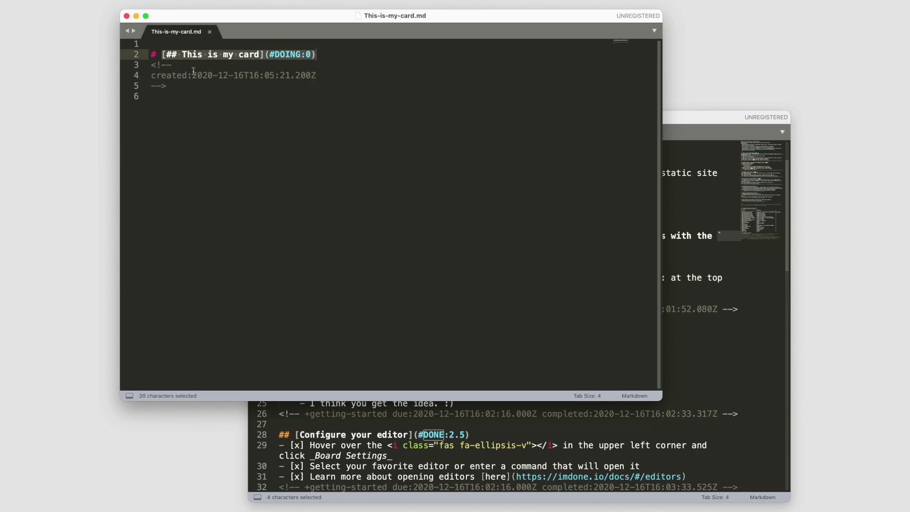
pyautogui.click(290, 56)
pyautogui.doubleClick(288, 55)
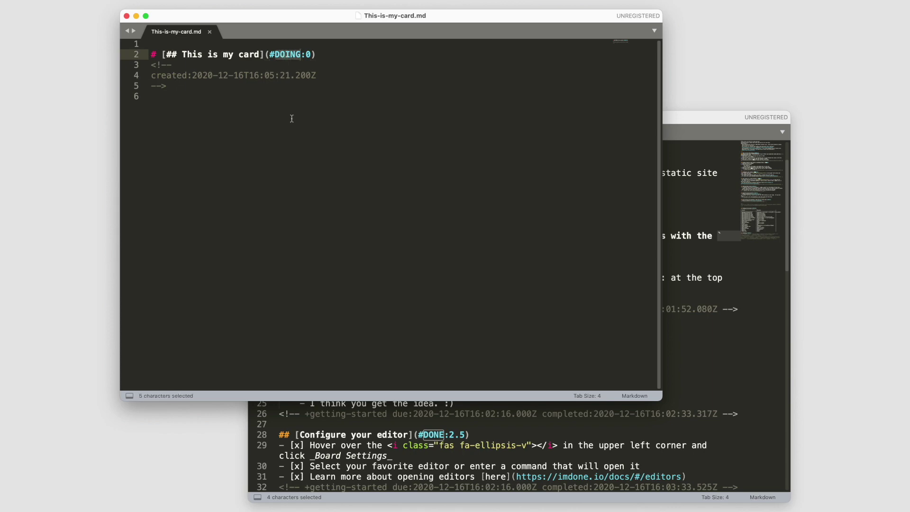
pyautogui.press('Right')
pyautogui.press('Right')
pyautogui.press('Right')
pyautogui.hotkey('shift', 'Left')
pyautogui.click(127, 17)
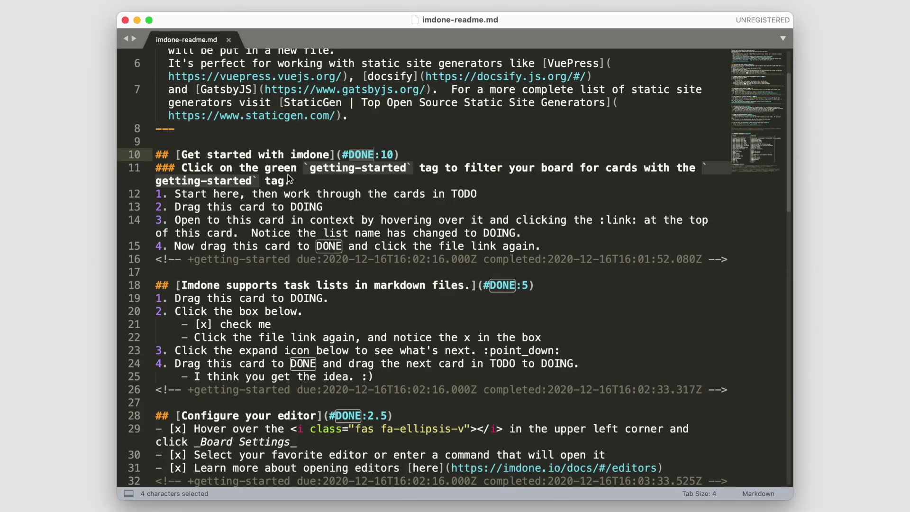
pyautogui.press('cmd+Tab')
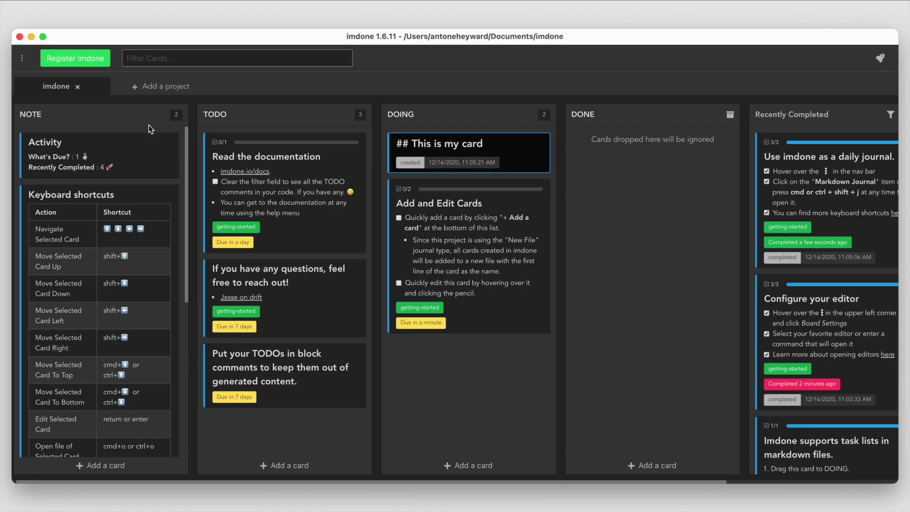
# Step: Delete the "## This is my card" card from the DOING list
pyautogui.moveTo(449, 150)
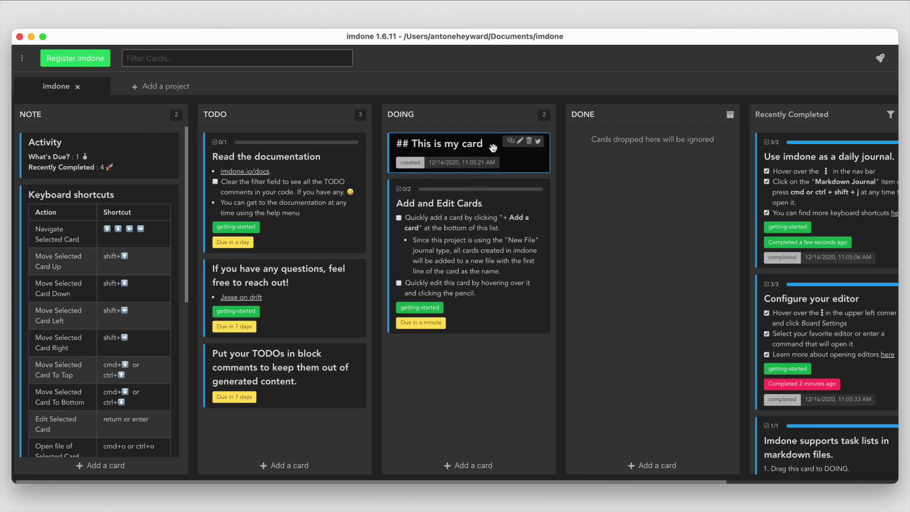
pyautogui.click(530, 142)
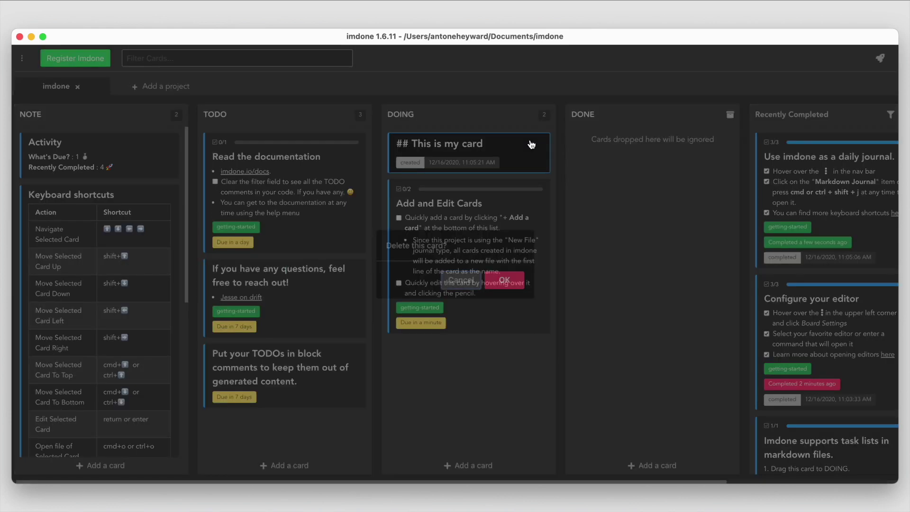
pyautogui.click(504, 280)
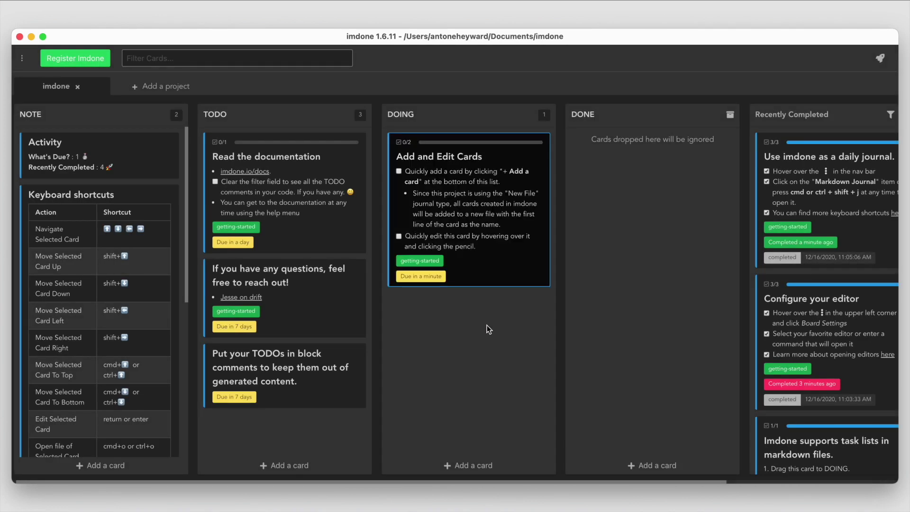
# Step: Open the "Add and Edit Cards" card for editing, mark its "Quickly add a card" task with an x, and save the card
pyautogui.moveTo(474, 183)
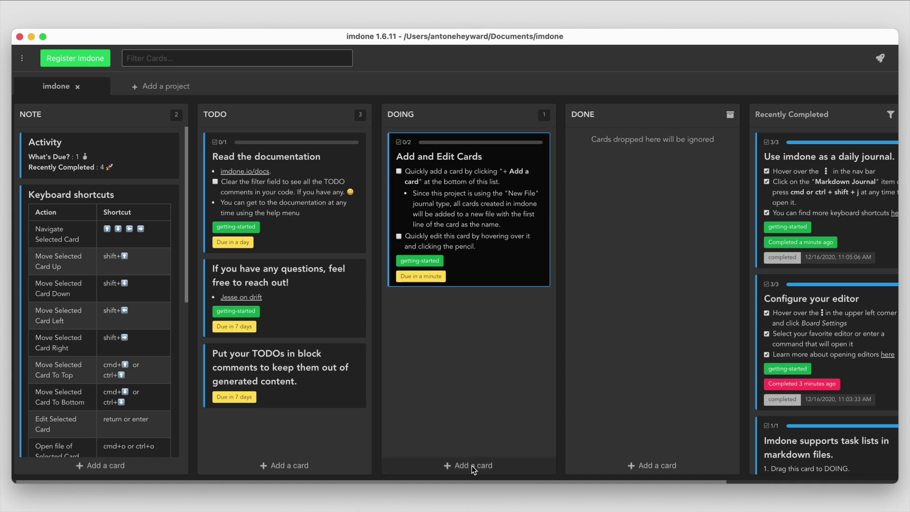
pyautogui.moveTo(454, 198)
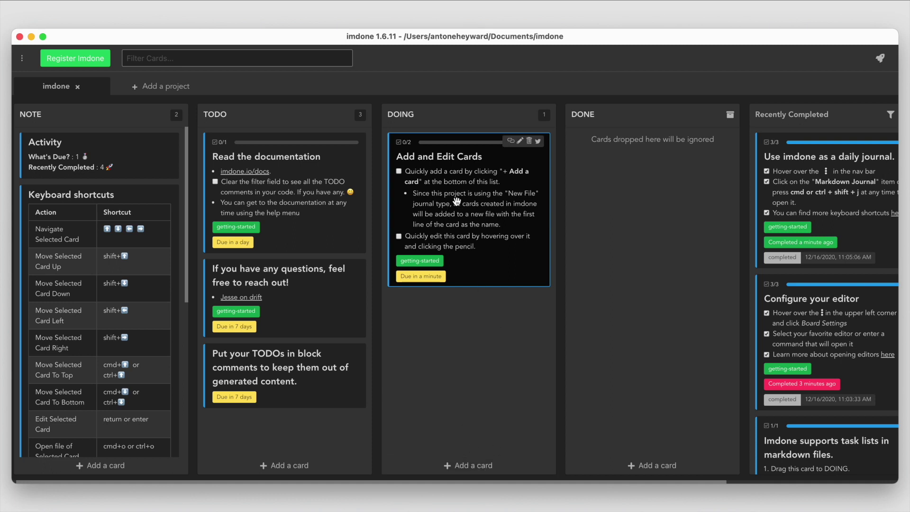
pyautogui.click(520, 142)
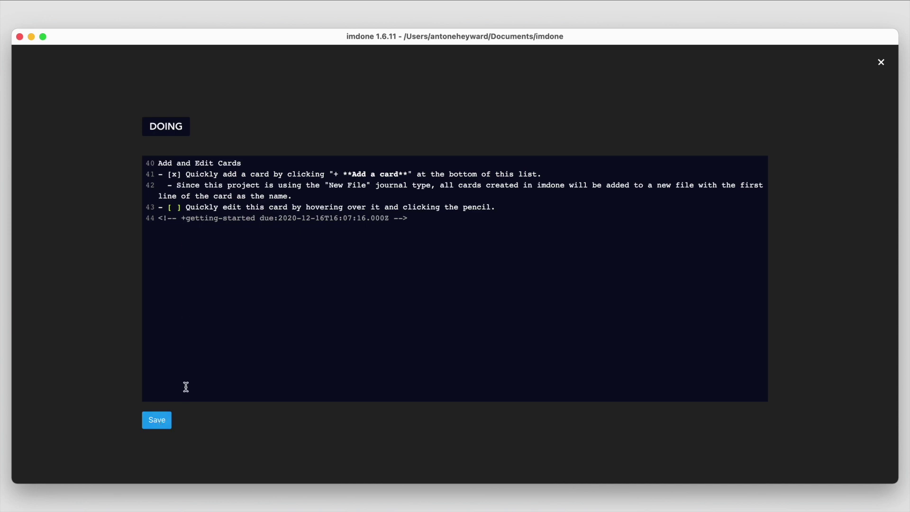
pyautogui.click(161, 420)
# Step: Tick the "Quickly edit this card" task on the "Add and Edit Cards" card and move the card from DOING to DONE
pyautogui.moveTo(400, 189)
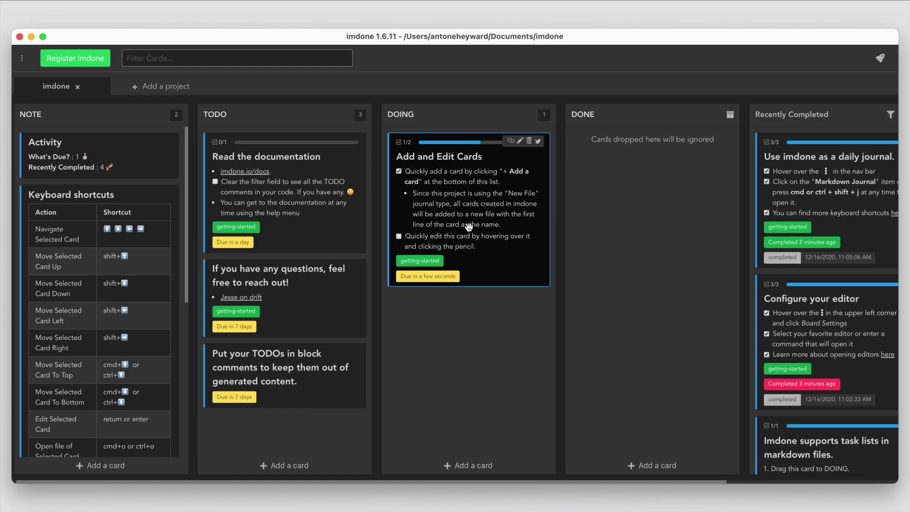
pyautogui.click(399, 236)
pyautogui.moveTo(500, 198); pyautogui.dragTo(587, 193)
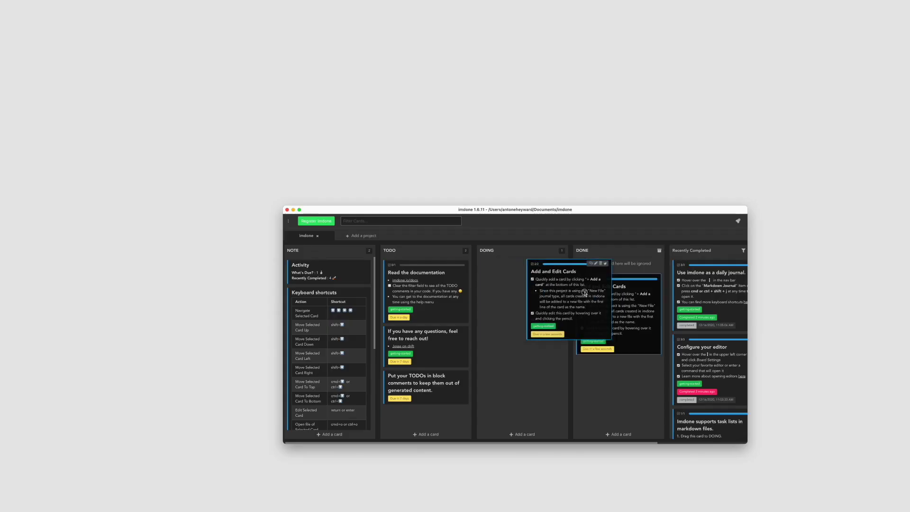
# Step: Drop the "Add and Edit Cards" card into DONE and open the imdone.io/docs link on the "Read the documentation" card
pyautogui.moveTo(584, 292); pyautogui.dragTo(626, 287)
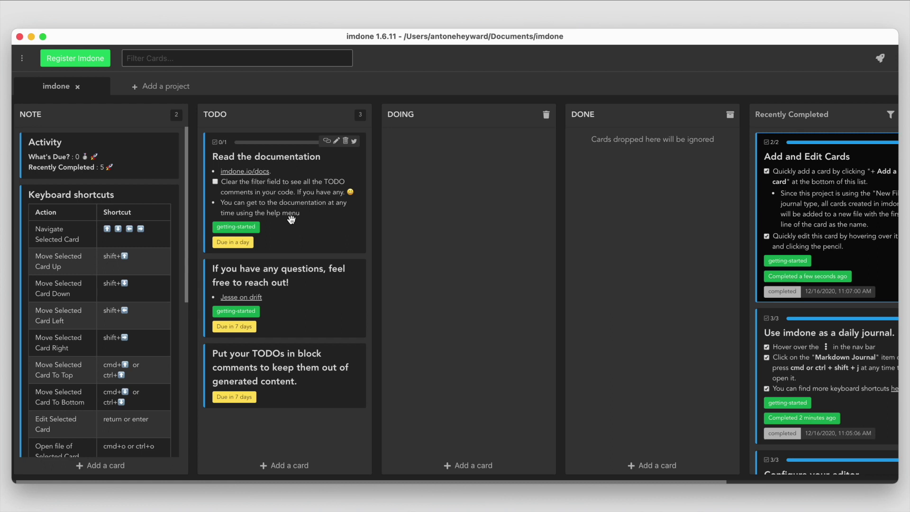
pyautogui.click(256, 173)
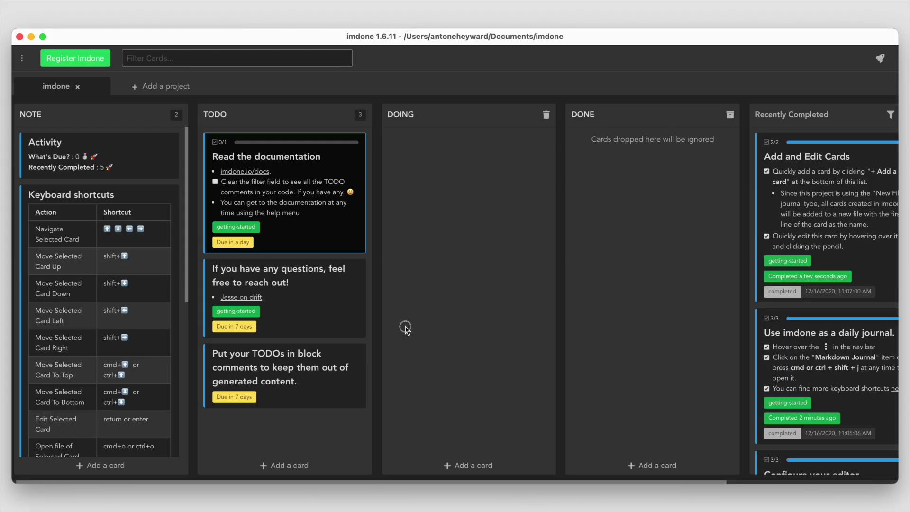
# Step: Tick the "Clear the filter field" task on the "Read the documentation" card and move the card from TODO to DONE
pyautogui.click(215, 182)
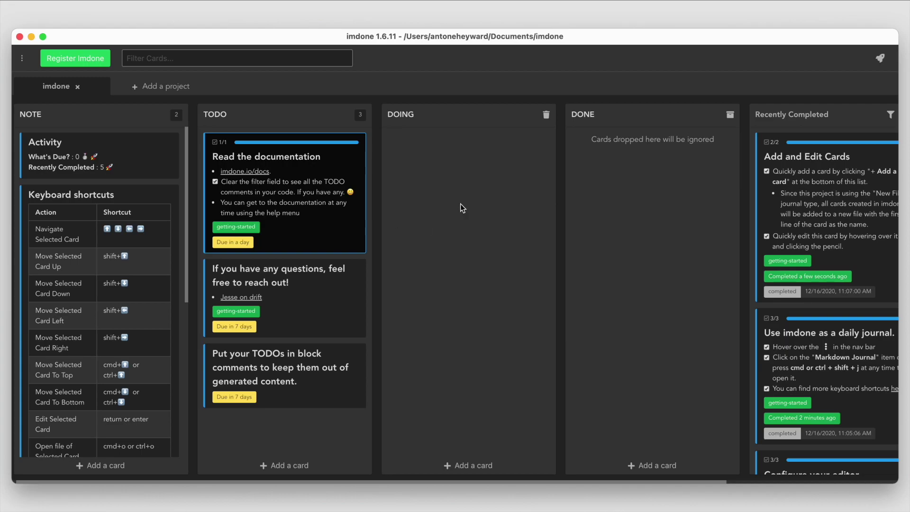
pyautogui.moveTo(301, 189); pyautogui.dragTo(470, 182)
pyautogui.moveTo(523, 287); pyautogui.dragTo(522, 292)
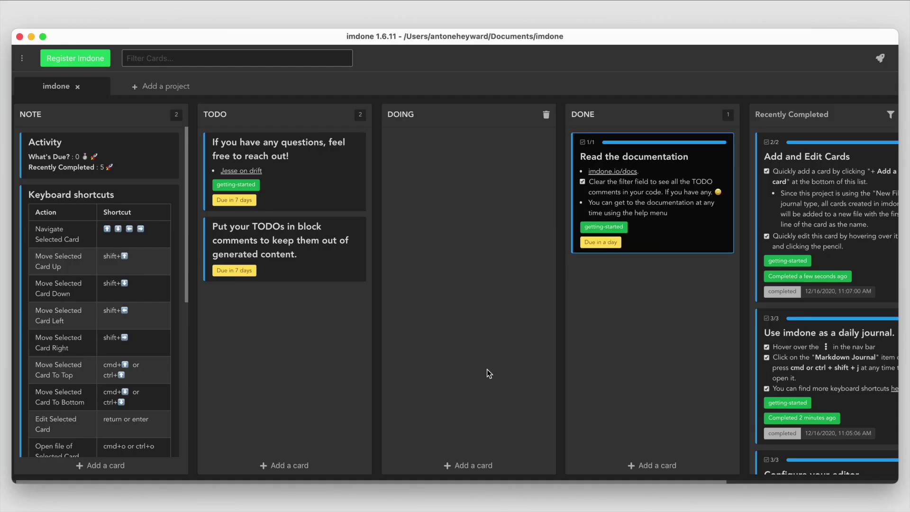
pyautogui.hotkey('shift', 'Right')
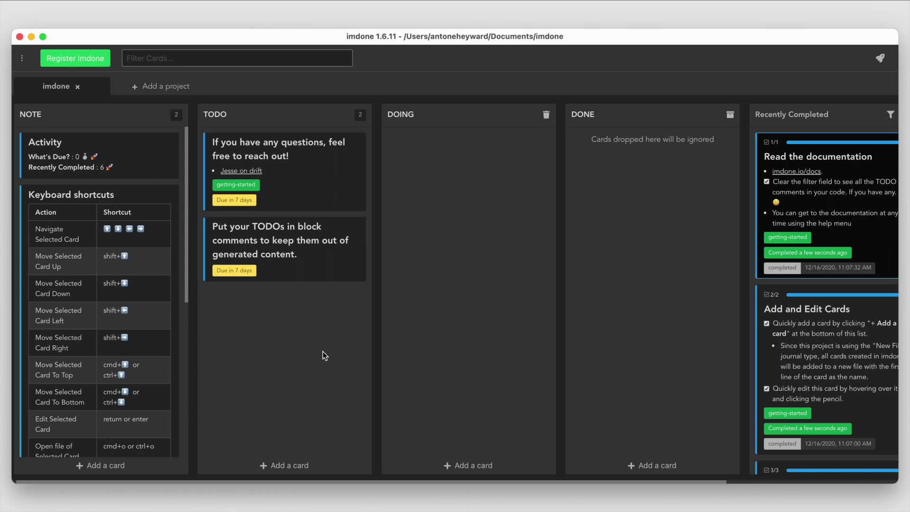
# Step: Look over the cards left in the TODO list and the lists at the far end of the board
pyautogui.moveTo(324, 207)
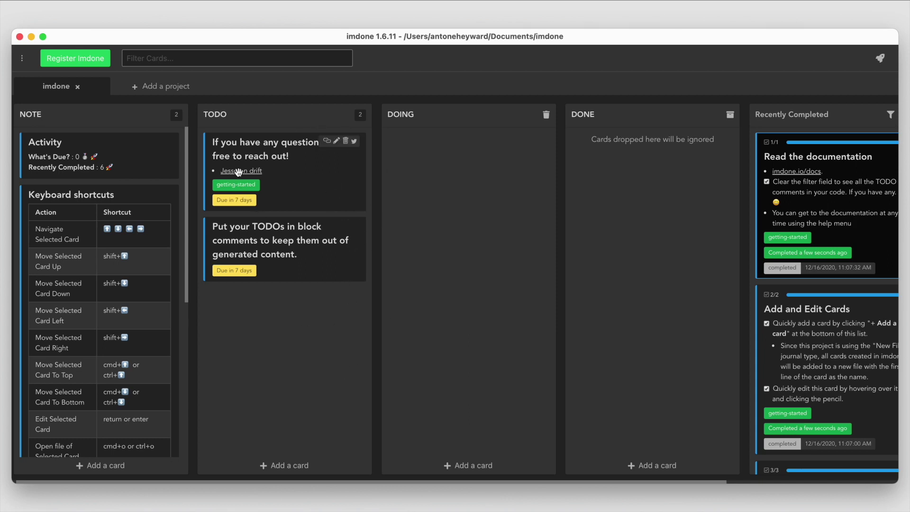
pyautogui.moveTo(310, 252)
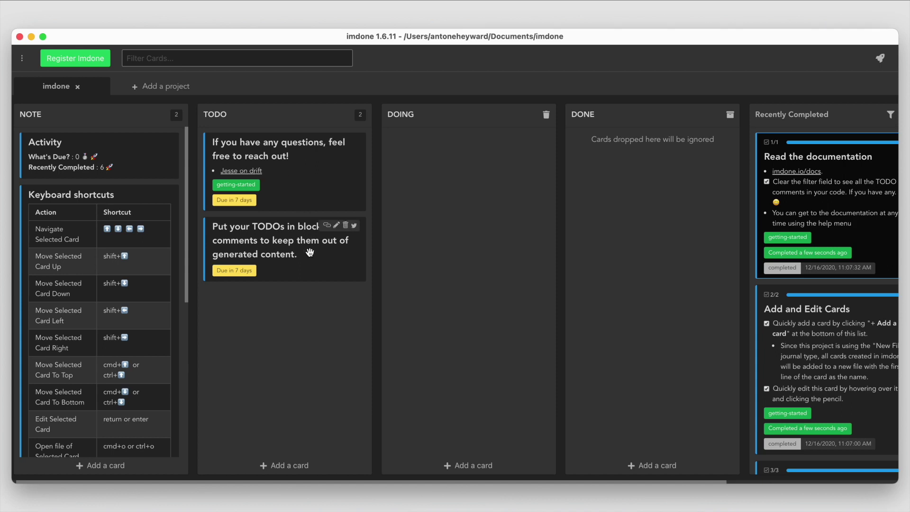
pyautogui.moveTo(276, 201)
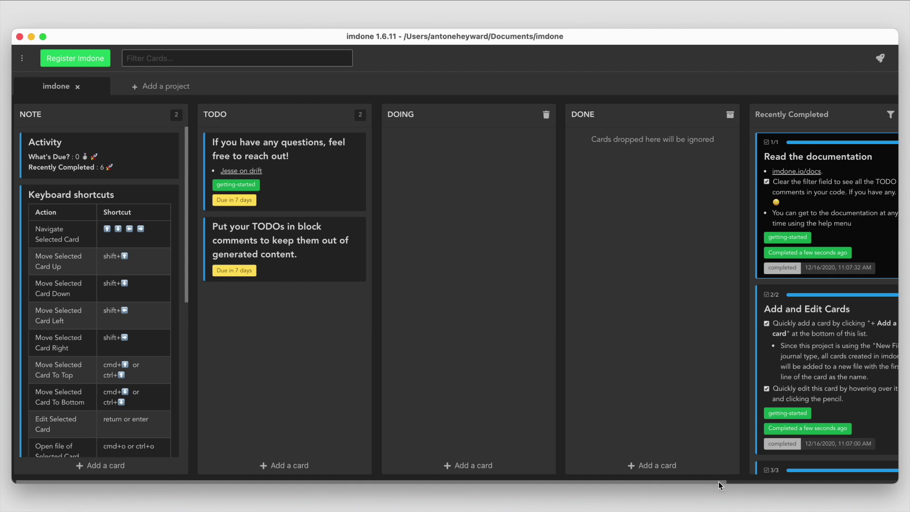
pyautogui.moveTo(721, 480); pyautogui.dragTo(849, 486)
pyautogui.hscroll(-5, 344, 344)
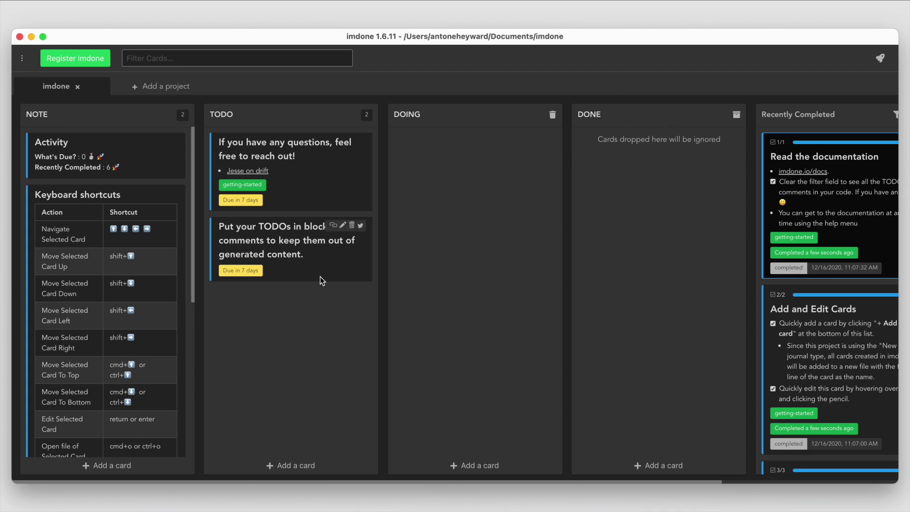
pyautogui.moveTo(479, 291); pyautogui.dragTo(332, 226)
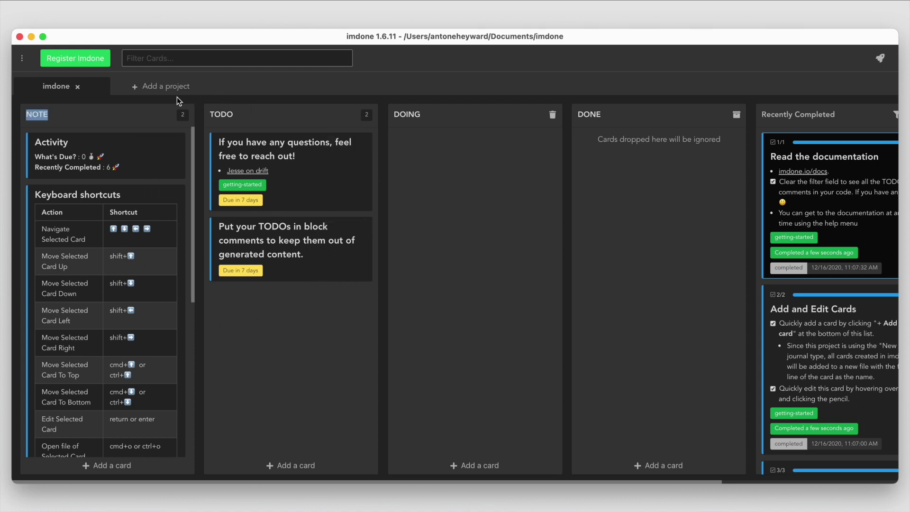
# Step: Try to add the existing imdone folder as a project
pyautogui.click(159, 87)
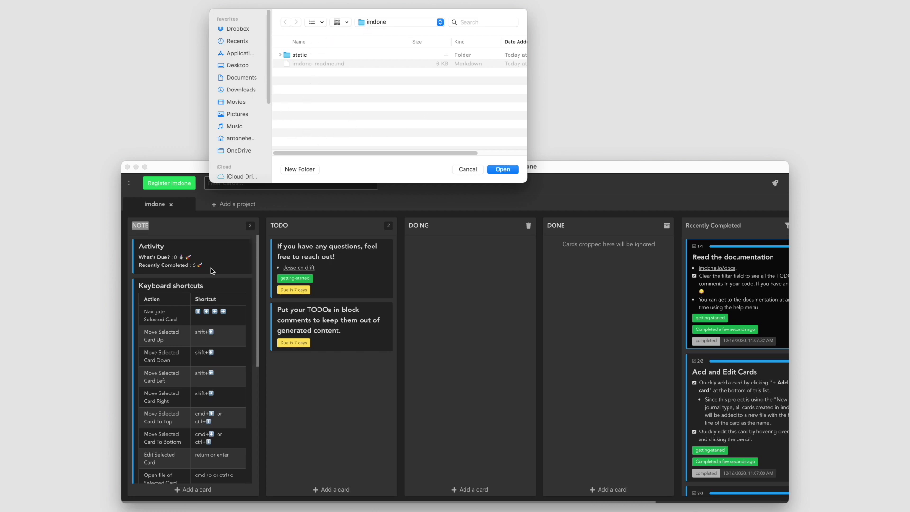
pyautogui.click(501, 171)
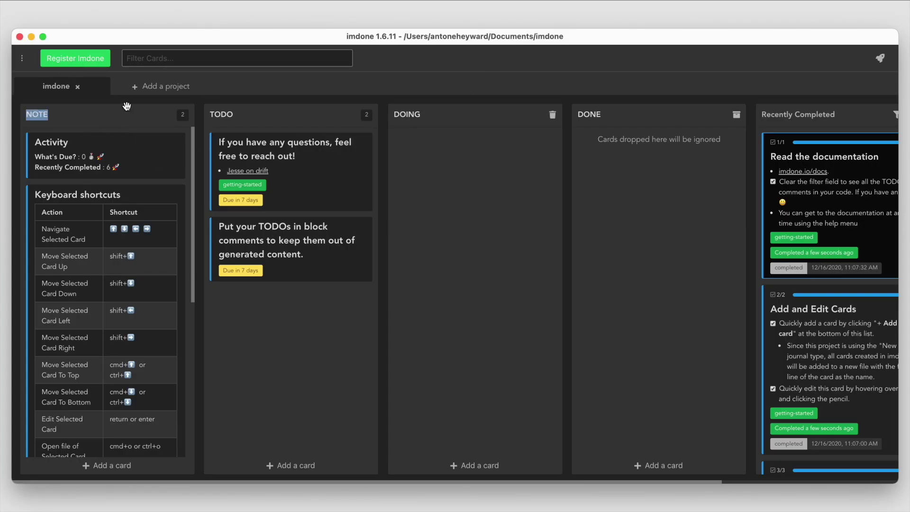
# Step: Start adding another project and create a new folder named imdone2 inside Dropbox for it
pyautogui.click(163, 87)
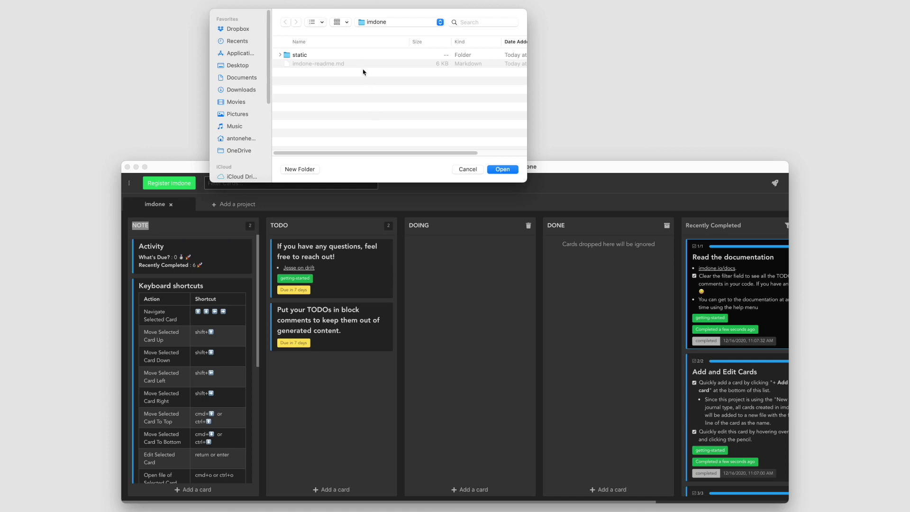
pyautogui.click(312, 170)
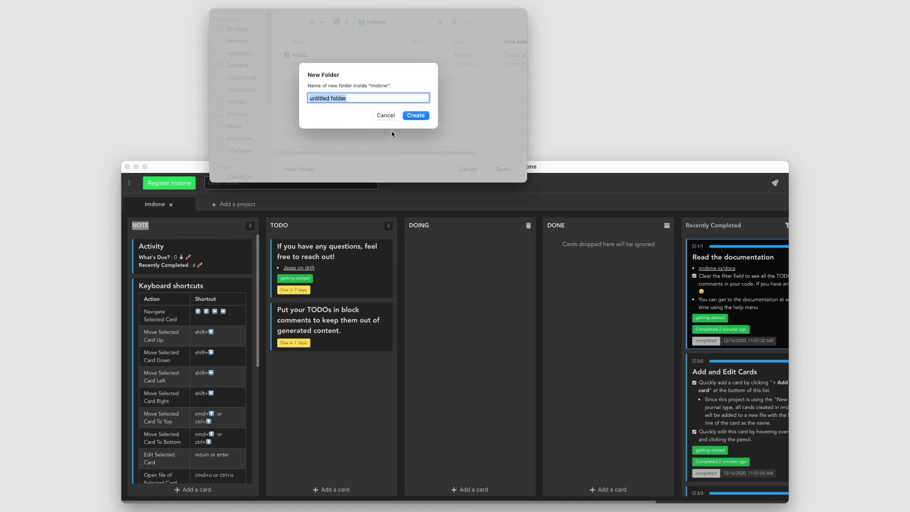
pyautogui.click(396, 115)
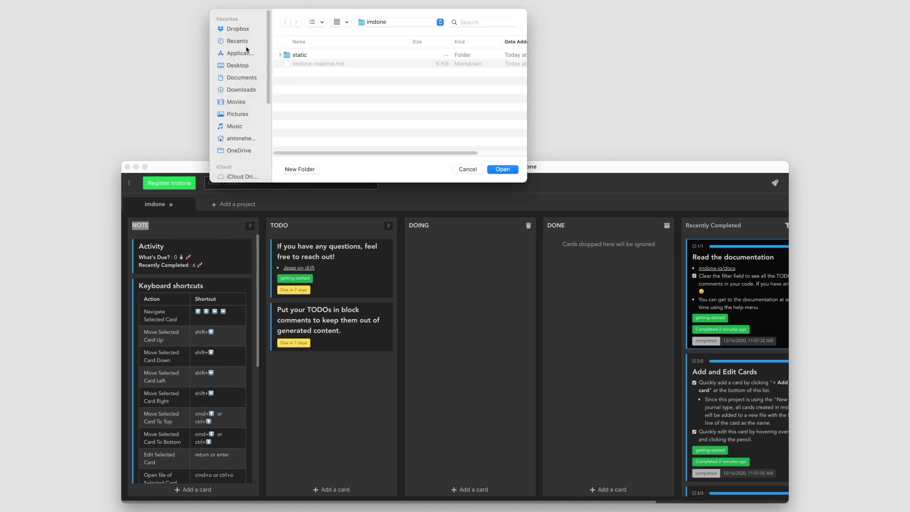
pyautogui.click(240, 30)
pyautogui.click(317, 169)
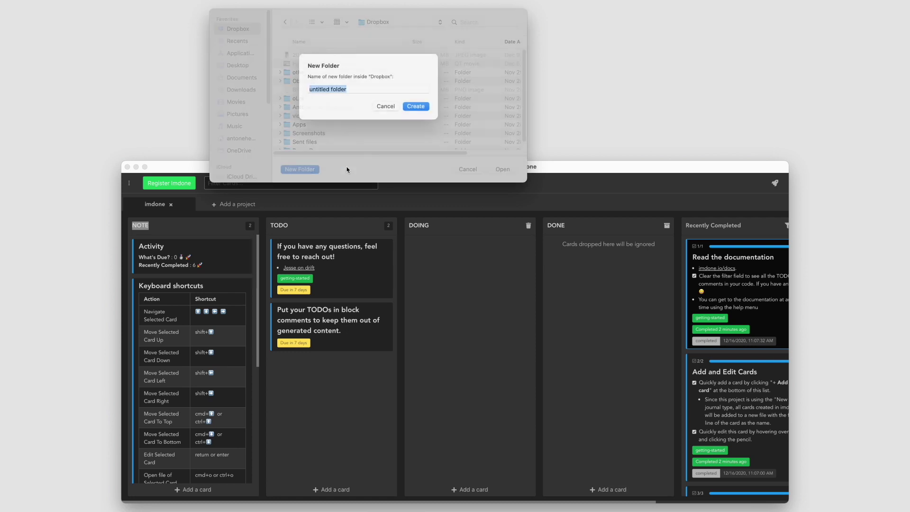
pyautogui.write('imdo')
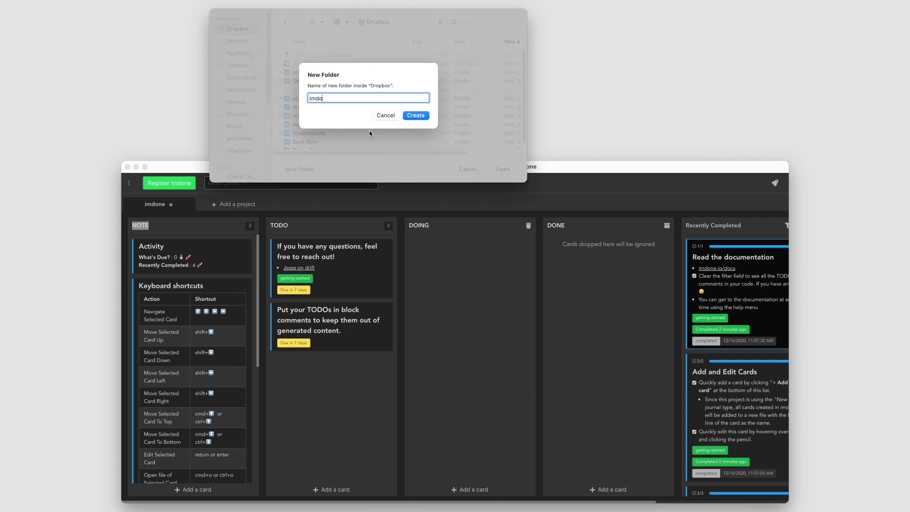
pyautogui.write('ne2')
pyautogui.press('Return')
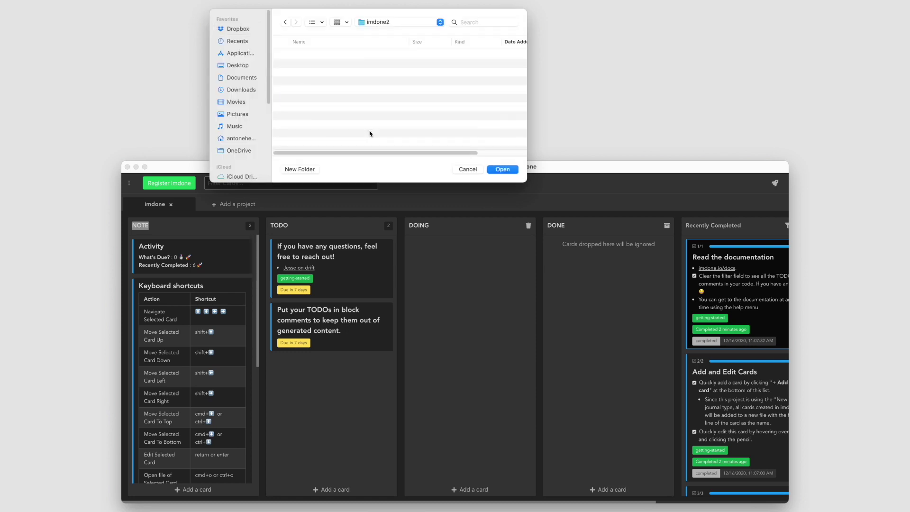
# Step: Add the imdone2 folder as a project using a new file for each new card, and switch back to the imdone project
pyautogui.press('Return')
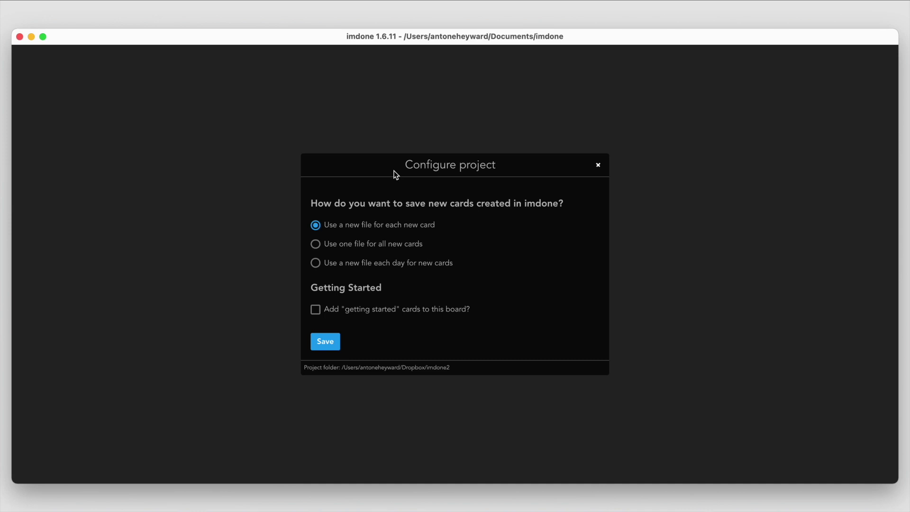
pyautogui.click(329, 345)
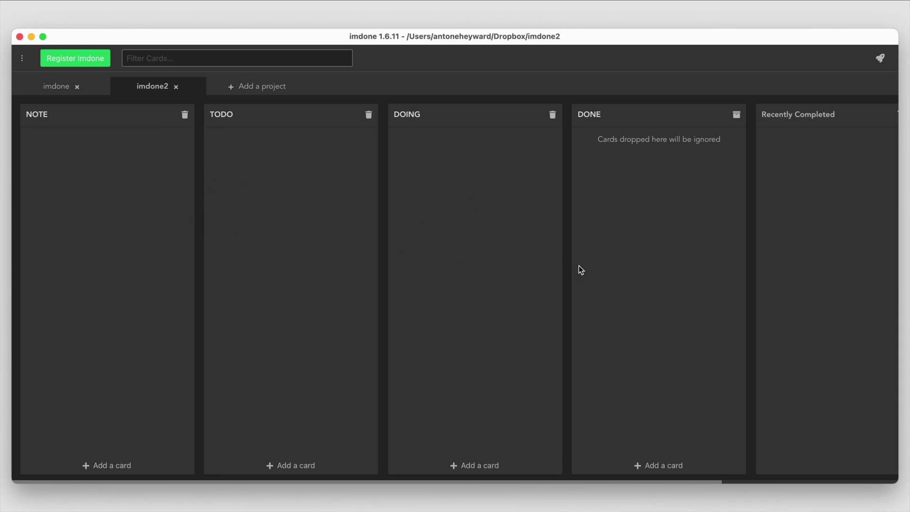
pyautogui.click(64, 87)
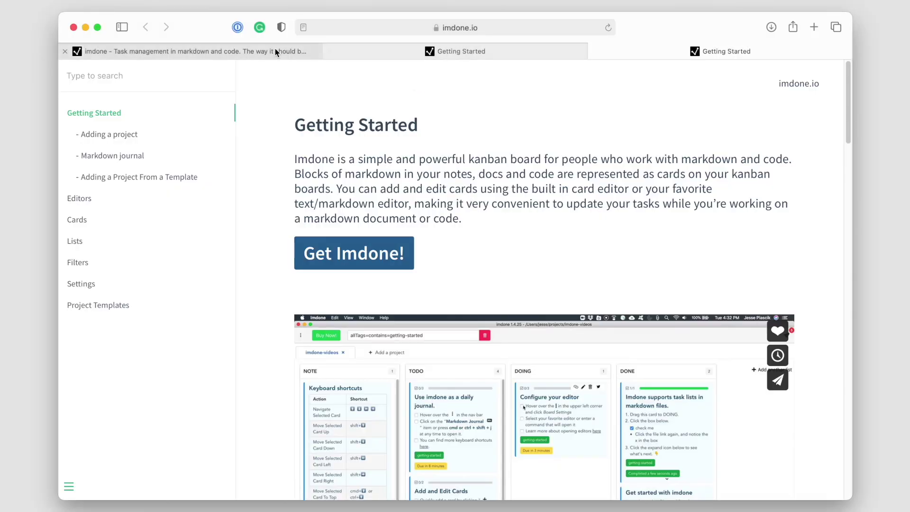
# Step: In the browser, open the imdone.io pricing page, examine the Single User License price and trial terms, and return to imdone
pyautogui.click(313, 52)
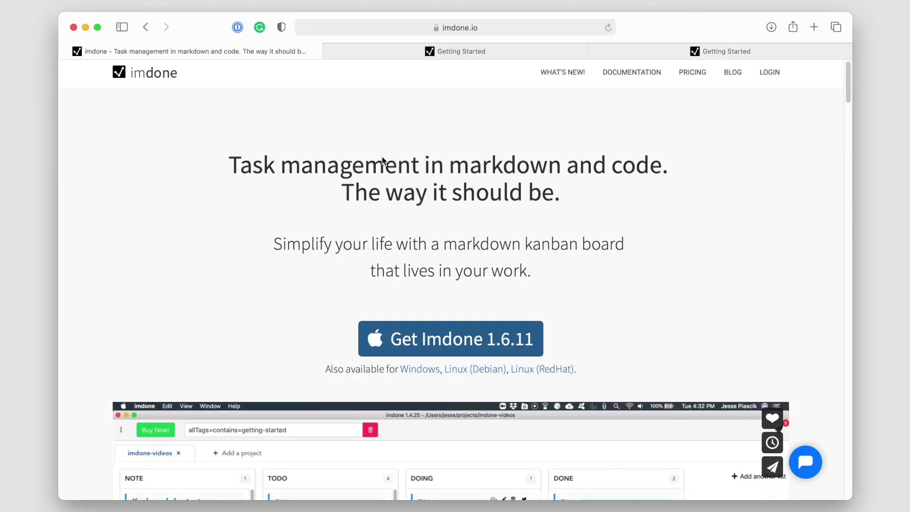
pyautogui.click(692, 72)
pyautogui.moveTo(357, 286); pyautogui.dragTo(377, 287)
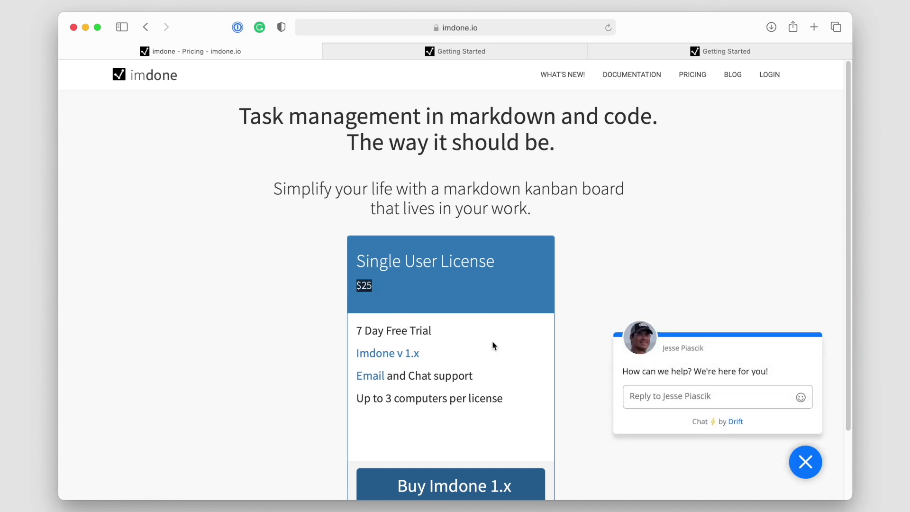
pyautogui.moveTo(356, 330); pyautogui.dragTo(450, 330)
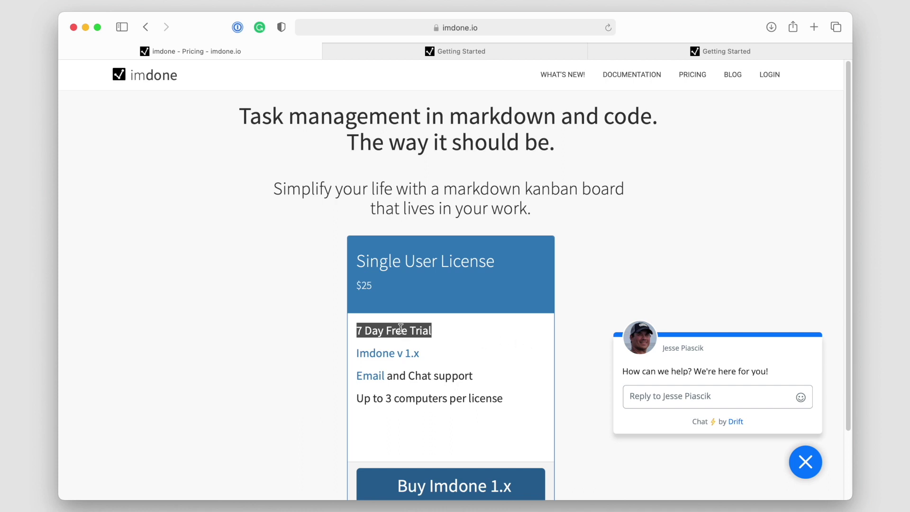
pyautogui.click(437, 321)
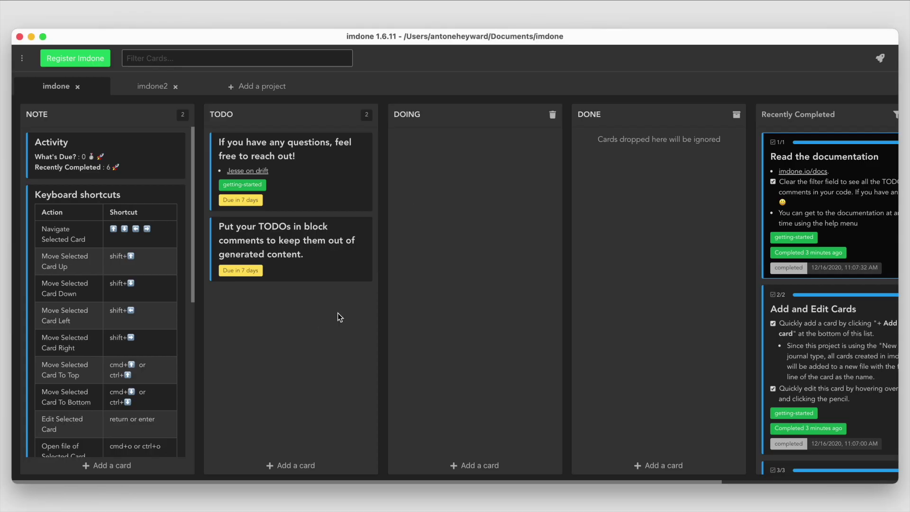